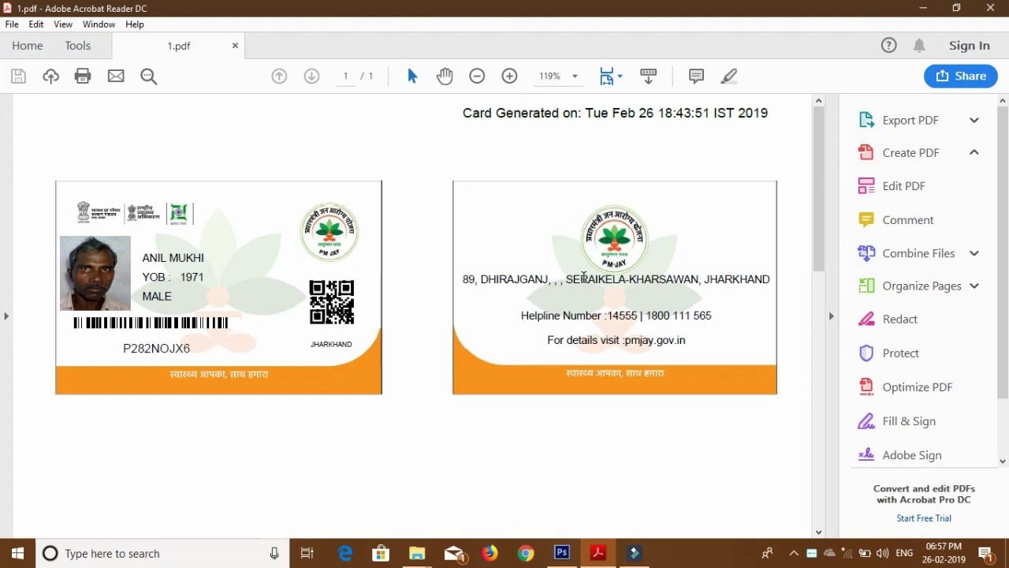
Select all five PDF files in the print folder on the USB drive and bring them into Photoshop for import
left_click(921, 8)
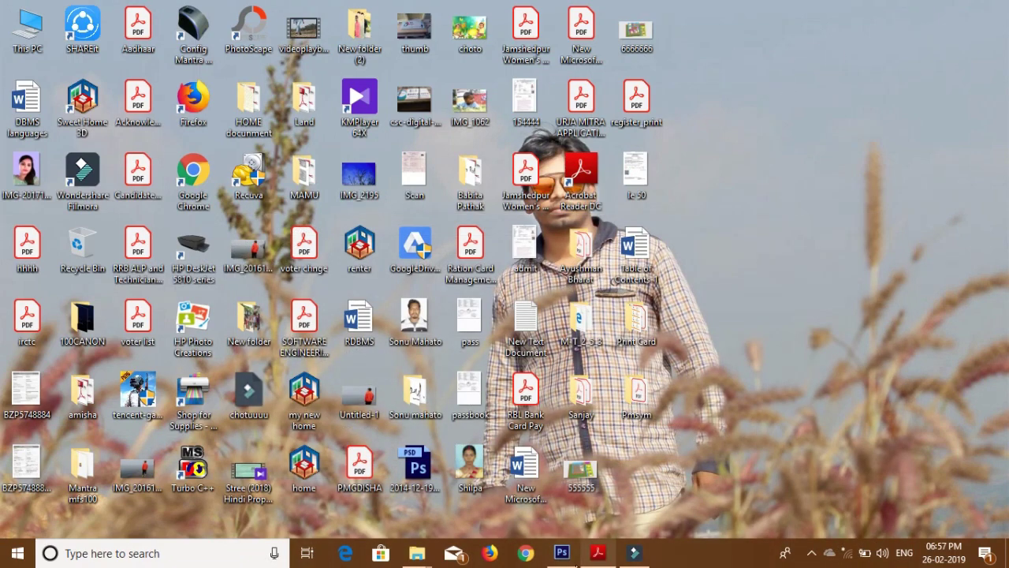
left_click(408, 557)
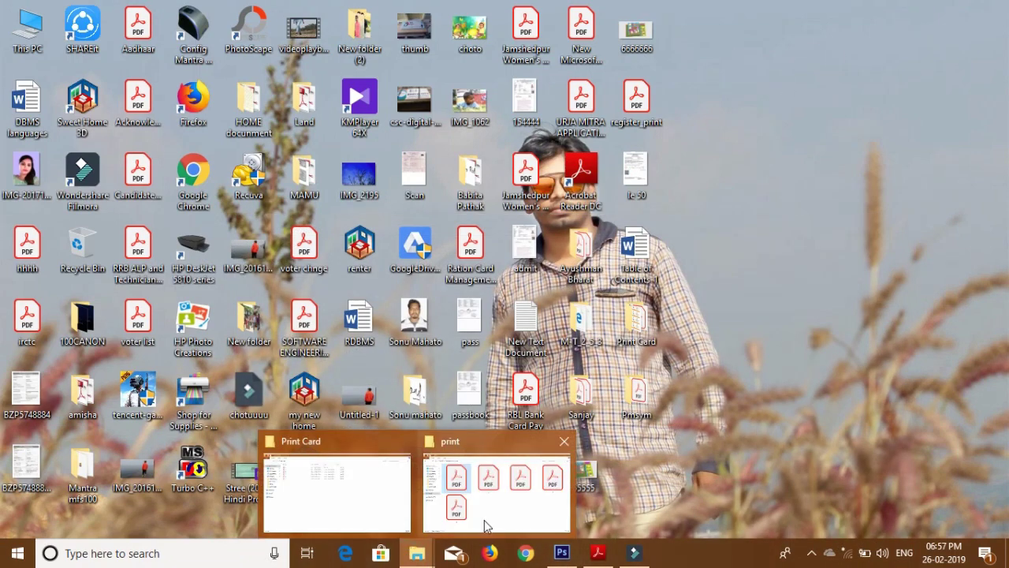
left_click(498, 513)
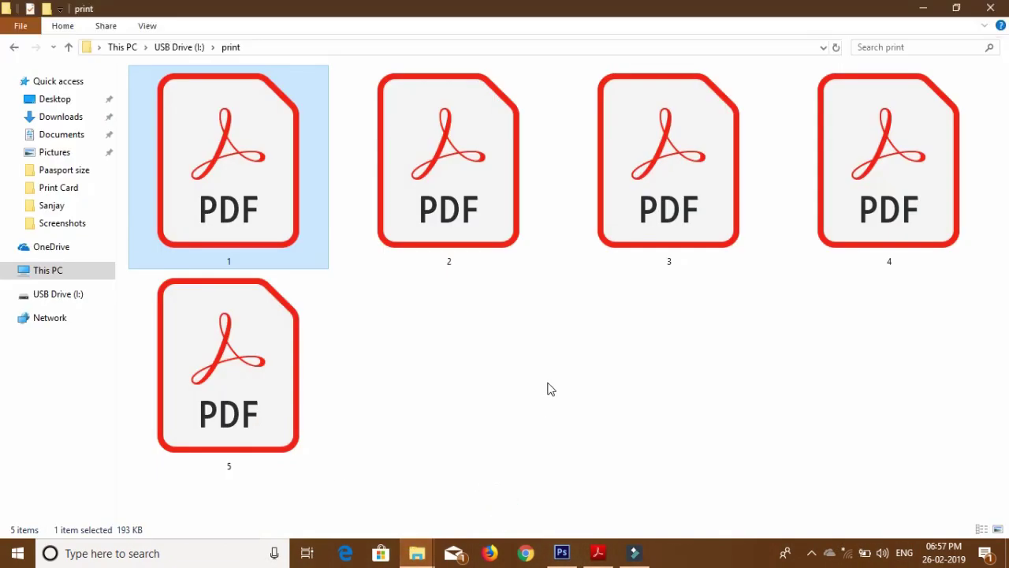
left_click(498, 391)
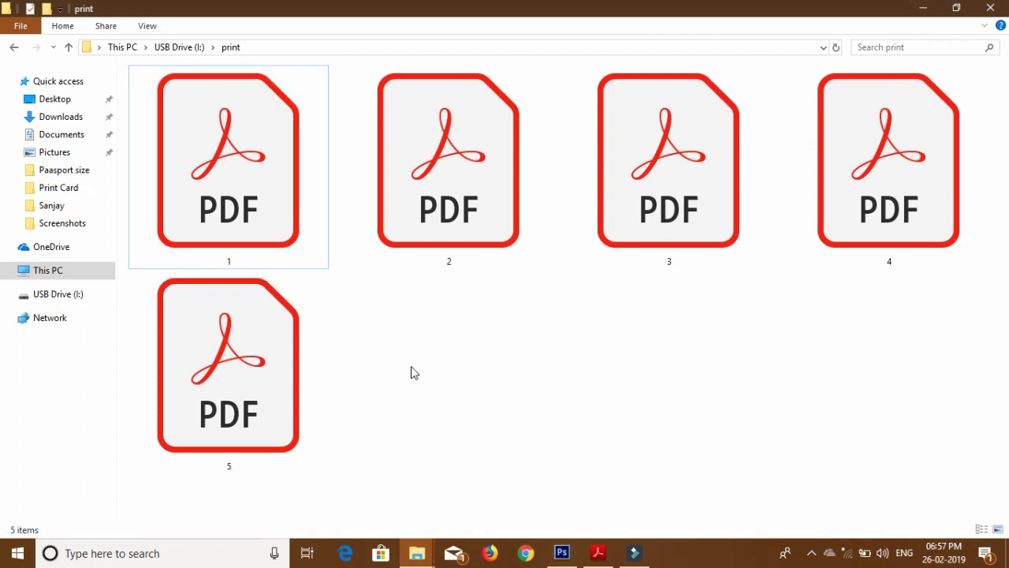
key("ctrl+a")
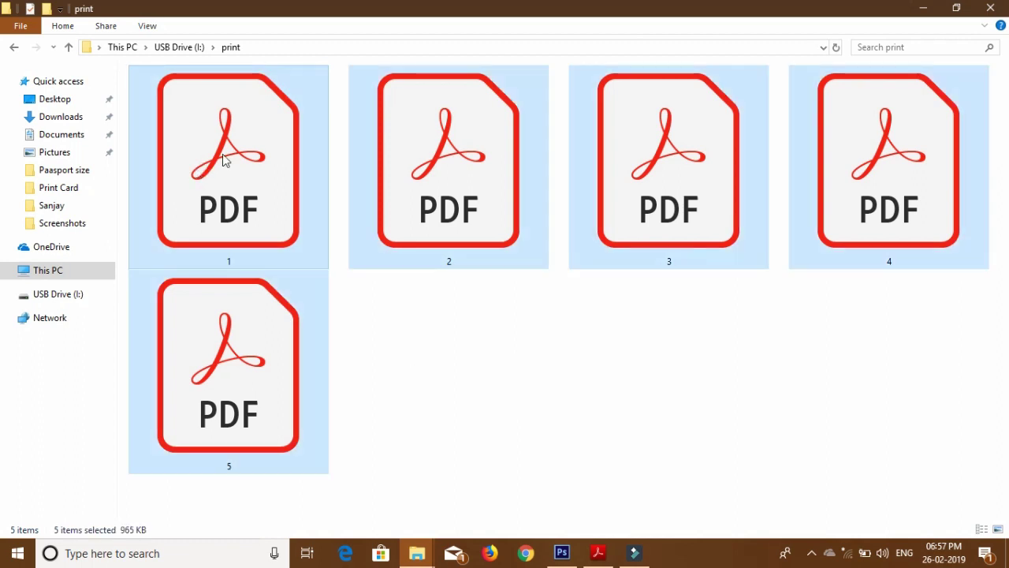
left_click_drag(225, 161, 297, 187)
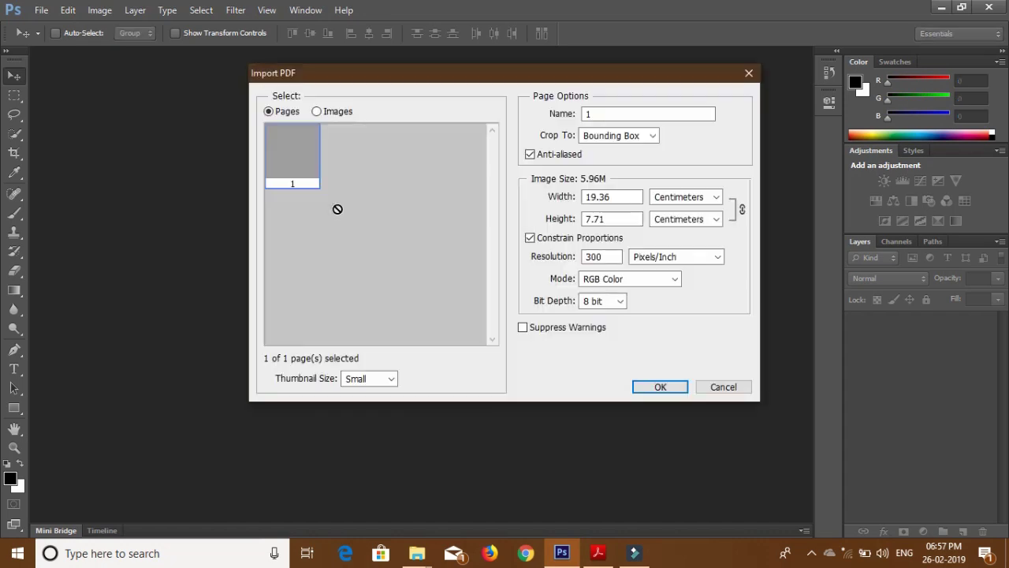
Import the single page of each of PDFs 1 to 5 in RGB Color at 300 pixels/inch
left_click(660, 386)
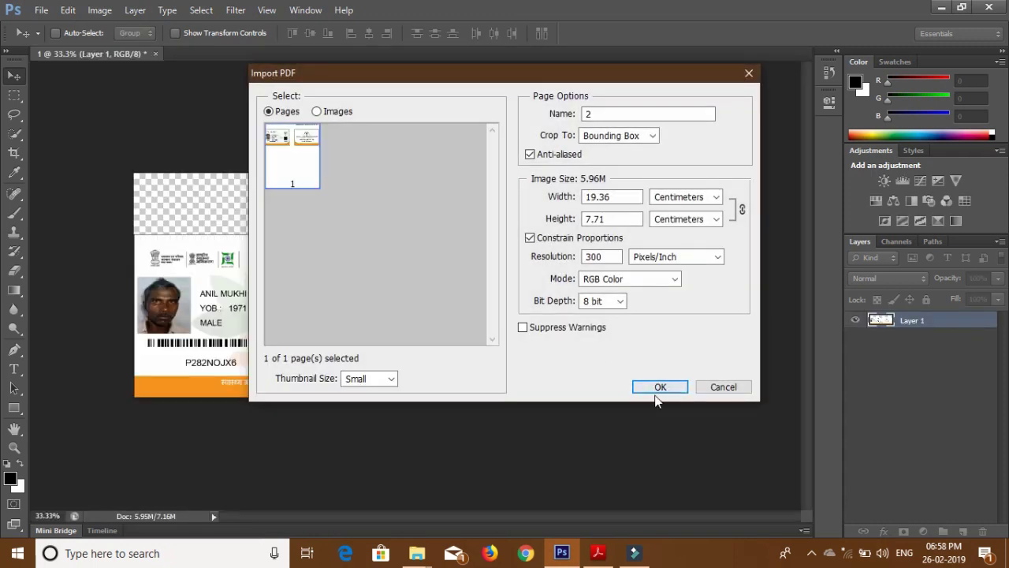
left_click(660, 387)
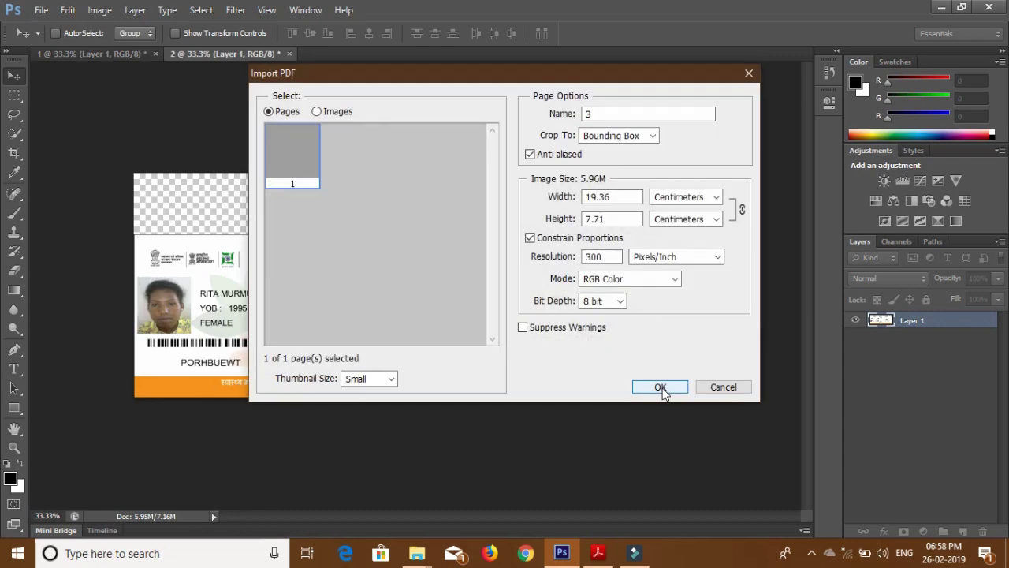
left_click(660, 387)
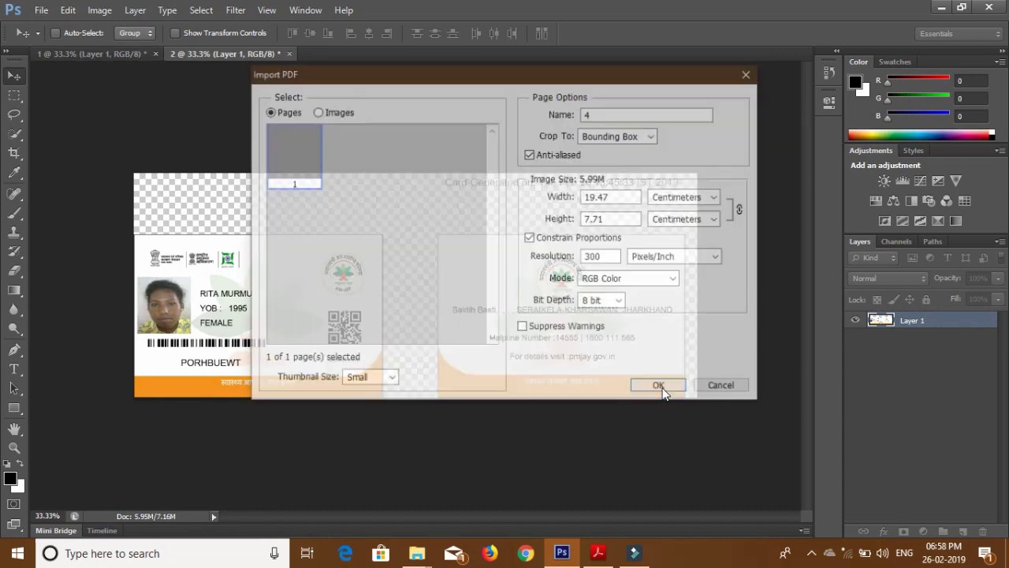
left_click(660, 387)
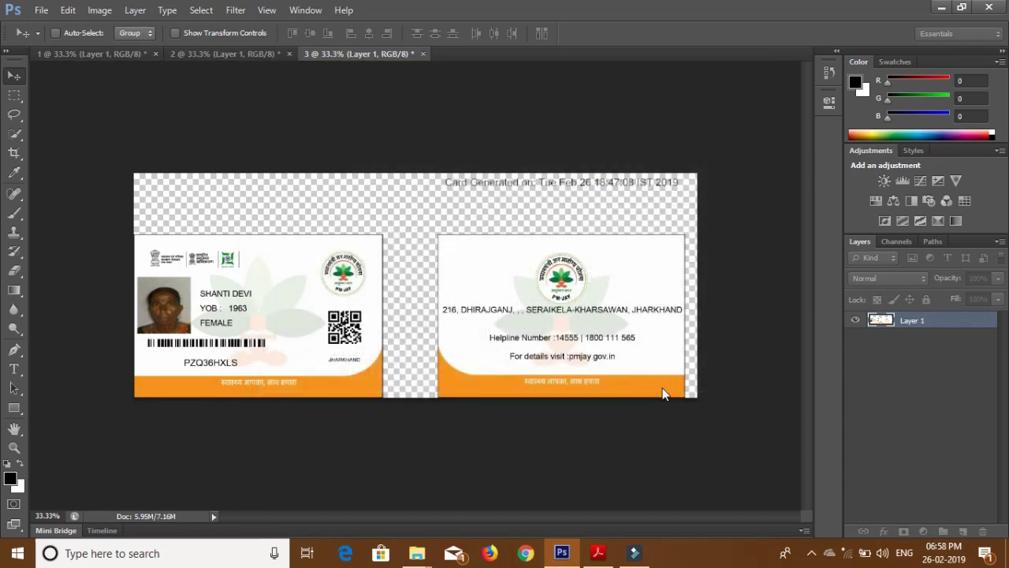
left_click(661, 387)
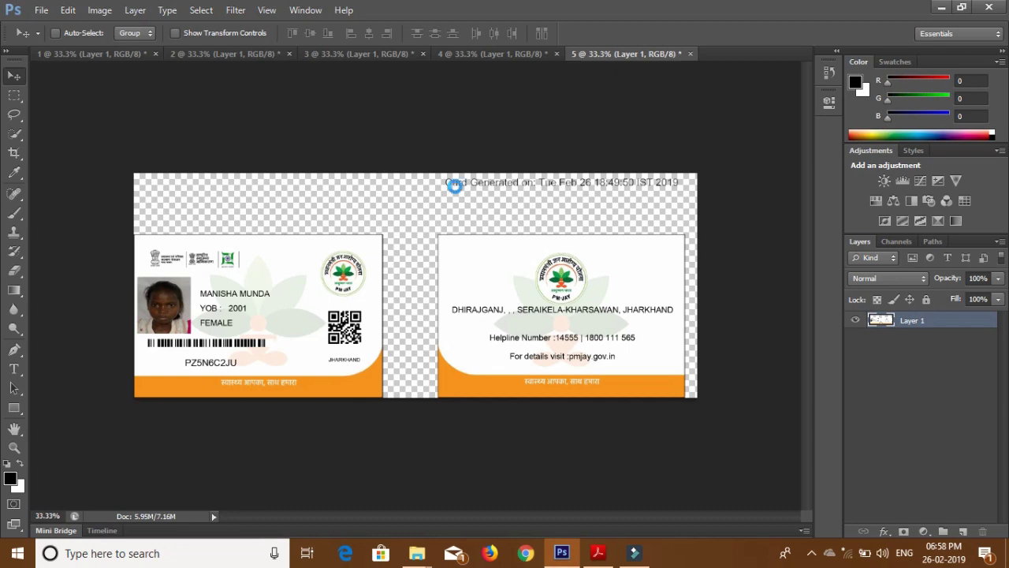
Create a new blank A4 document, 210 x 297 mm at 300 pixels/inch, with a white background
key("ctrl+n")
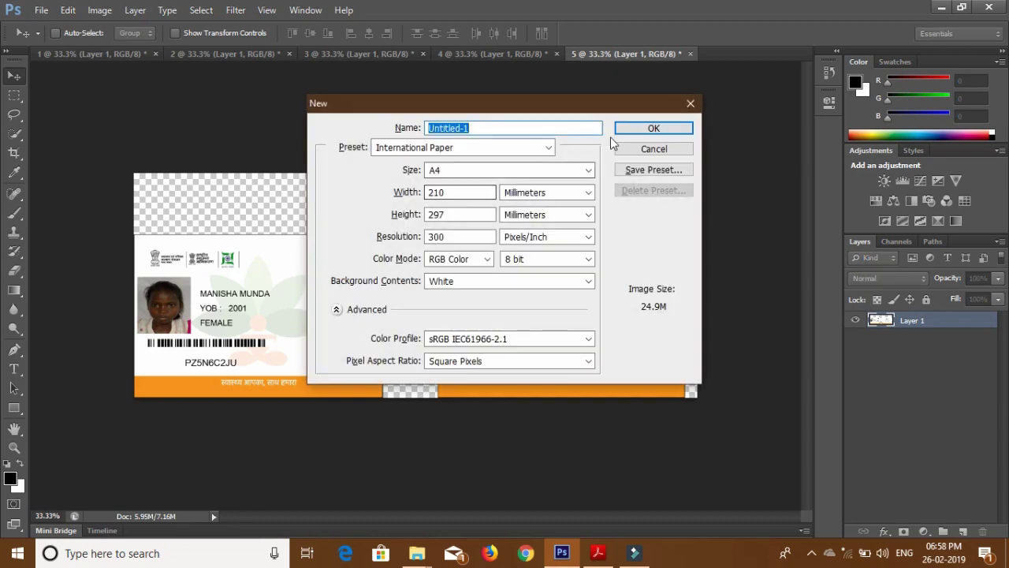
left_click(652, 129)
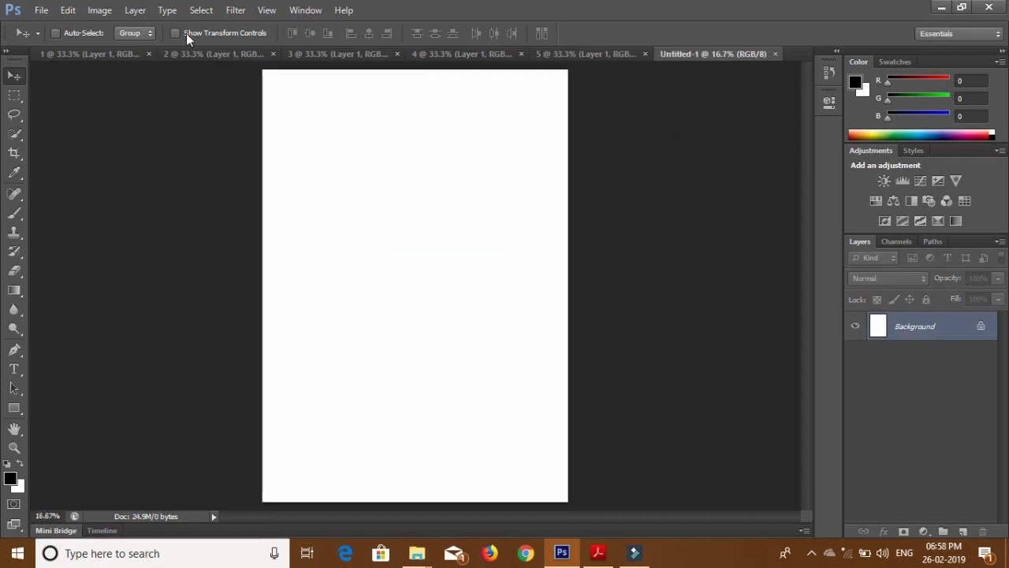
In document 1, move the artwork away from the canvas edge and cut out the card's front side with a rectangular selection
left_click(115, 53)
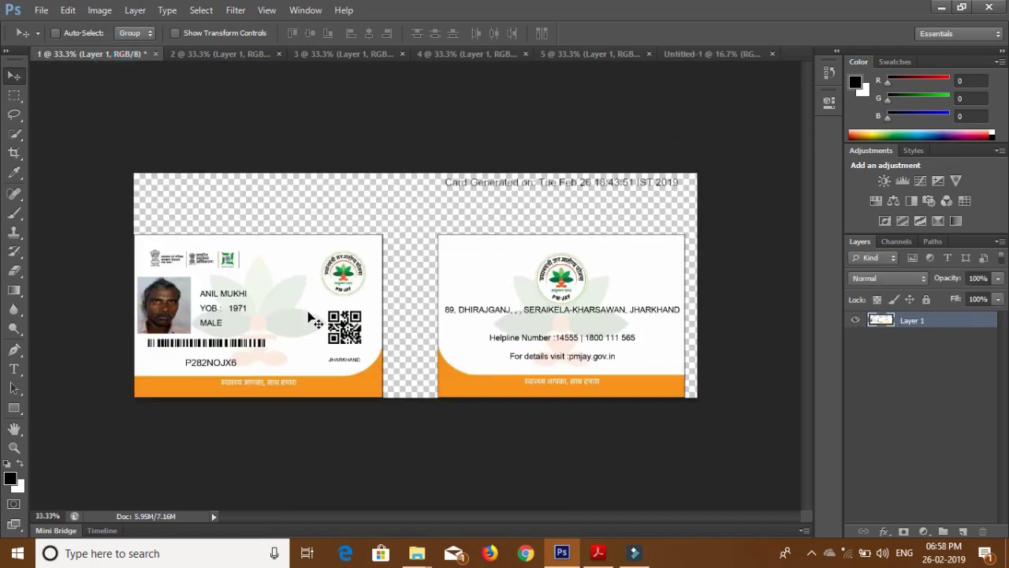
left_click_drag(317, 298, 330, 280)
left_click(14, 95)
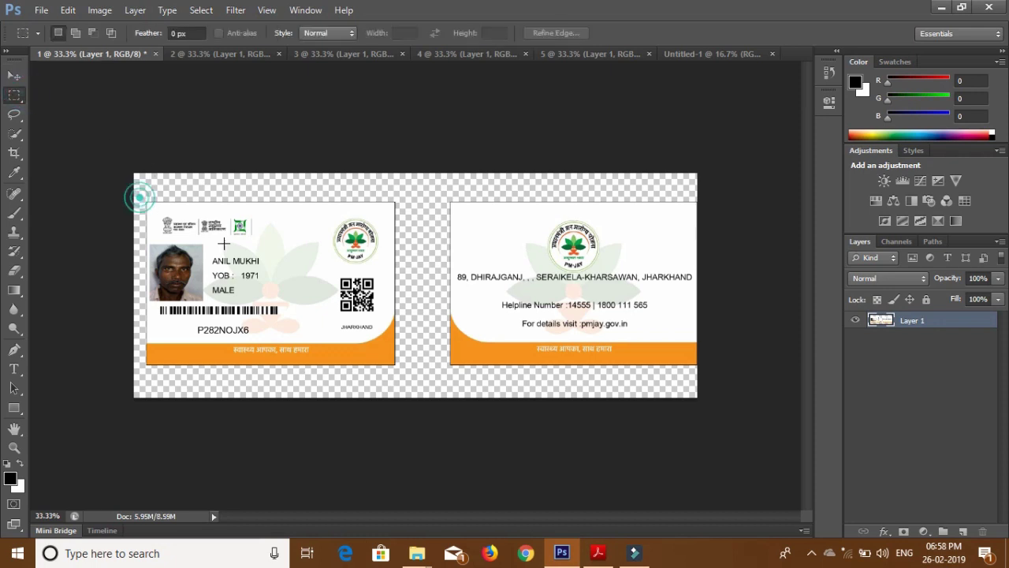
left_click_drag(140, 198, 406, 372)
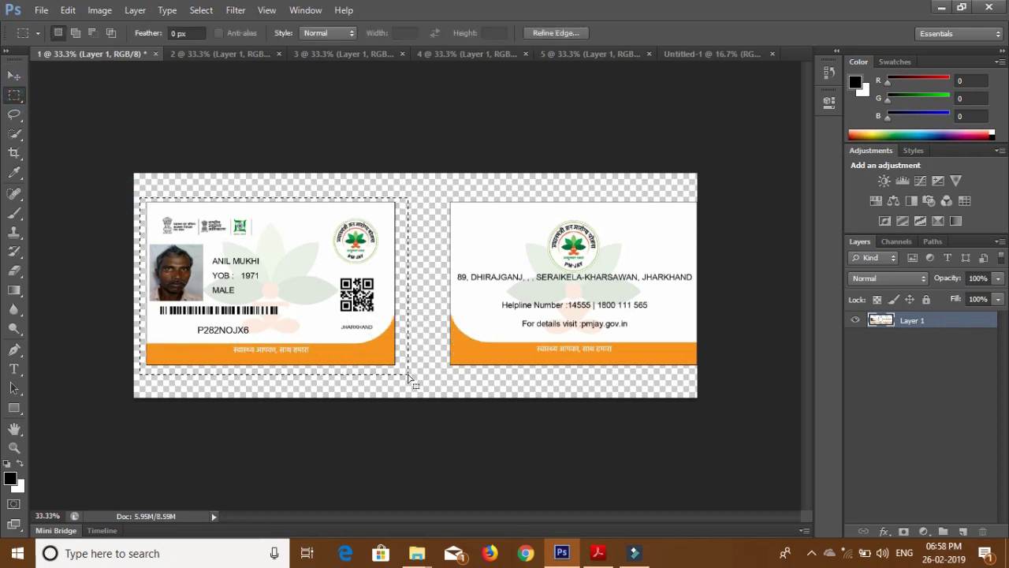
key("ctrl+x")
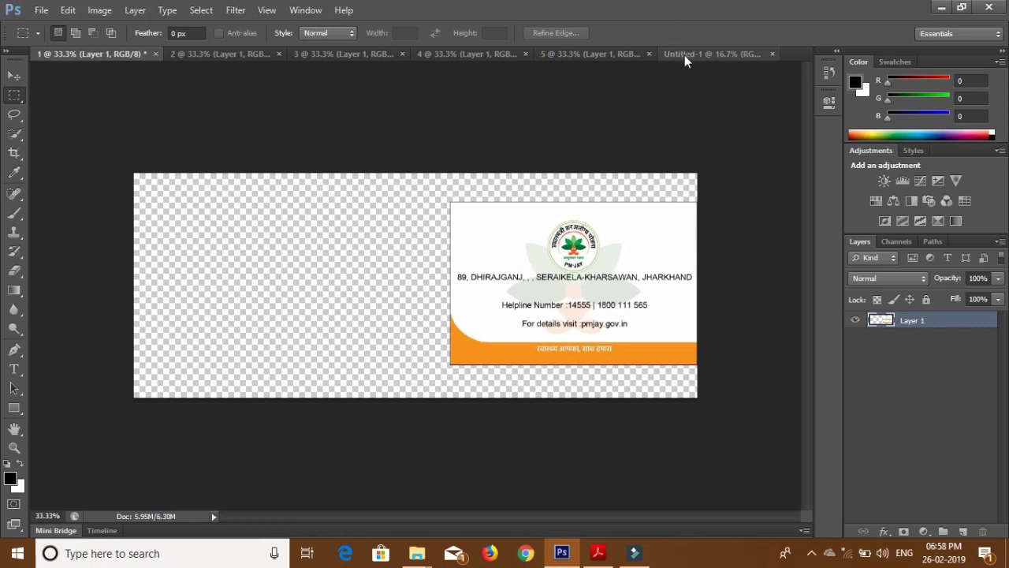
Paste the card front into the blank A4 document and move it to the page's upper-left area
left_click(684, 54)
key("ctrl+v")
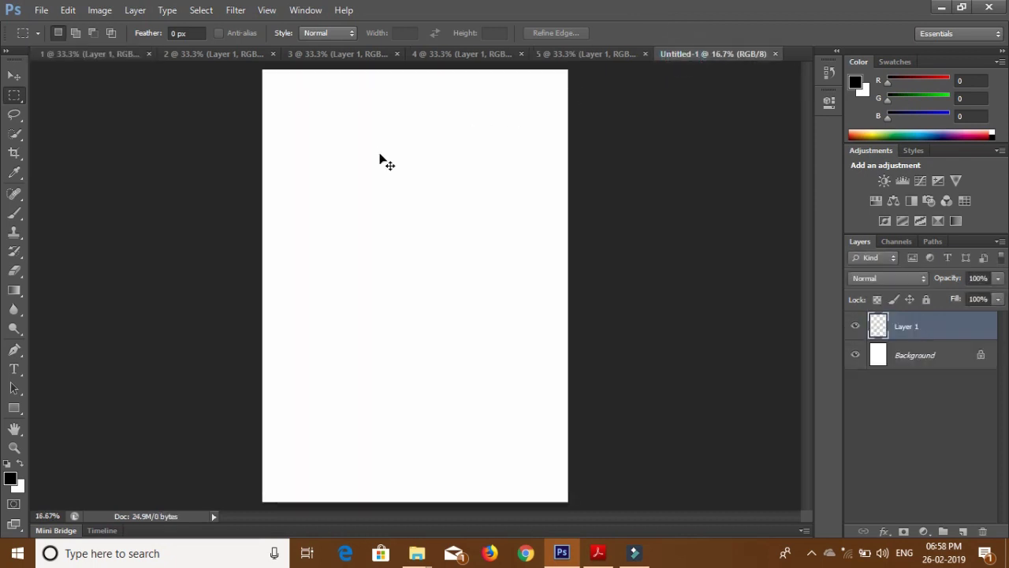
left_click(13, 77)
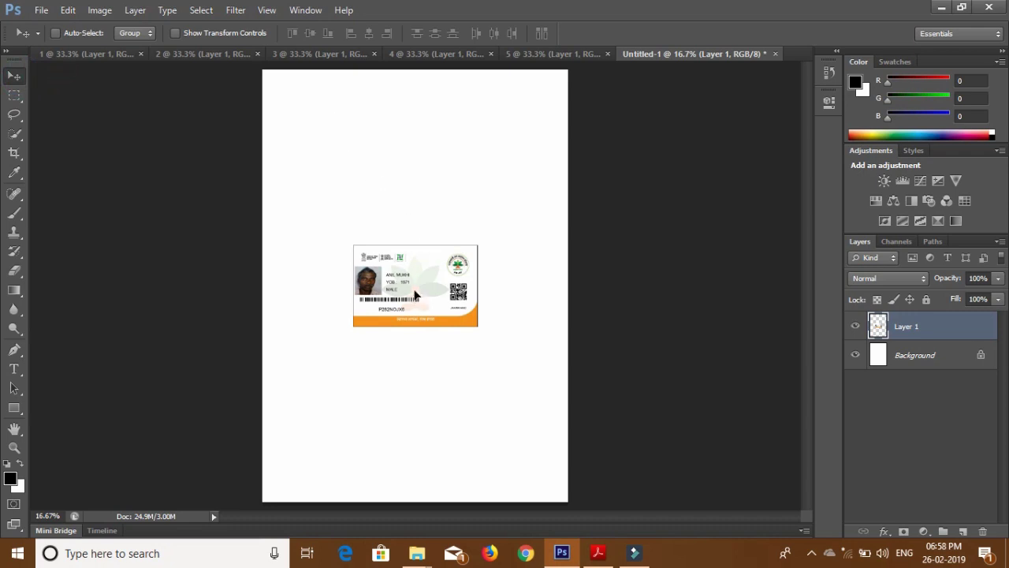
left_click_drag(415, 296, 354, 128)
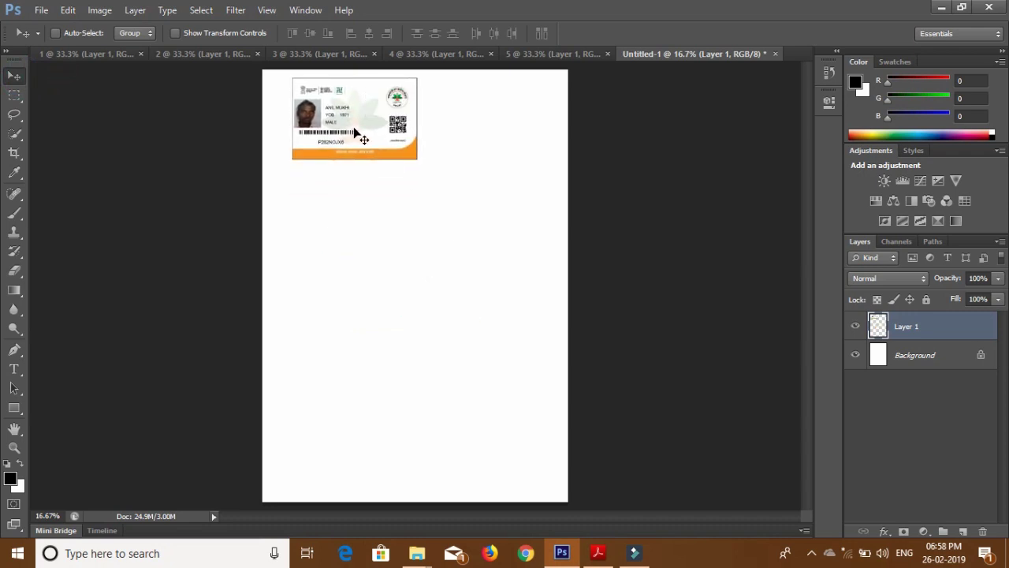
In document 1, move the card's back side fully onto the canvas and cut it out with a rectangular selection
left_click(102, 56)
left_click_drag(590, 271, 416, 270)
left_click(14, 95)
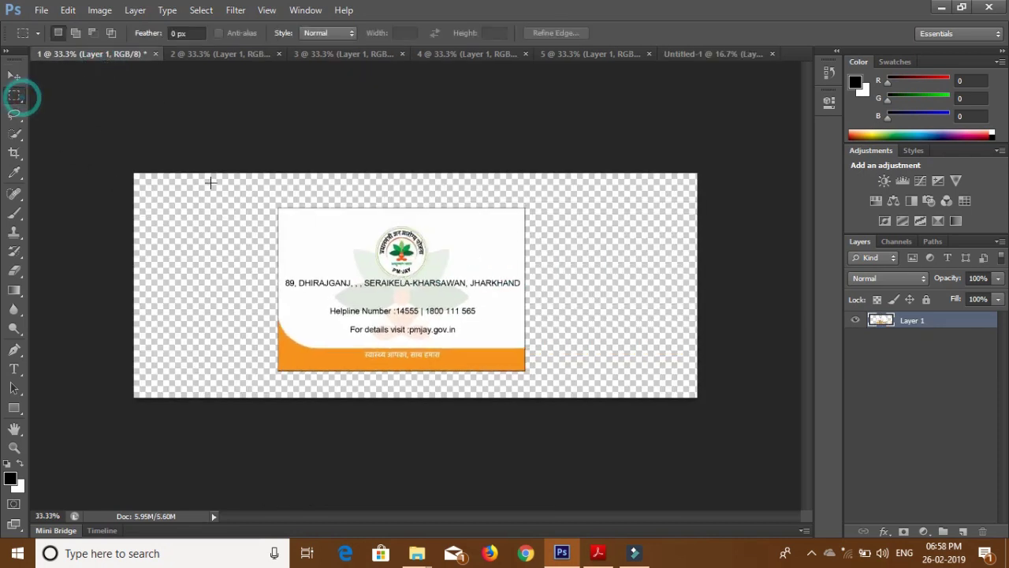
left_click_drag(258, 191, 533, 379)
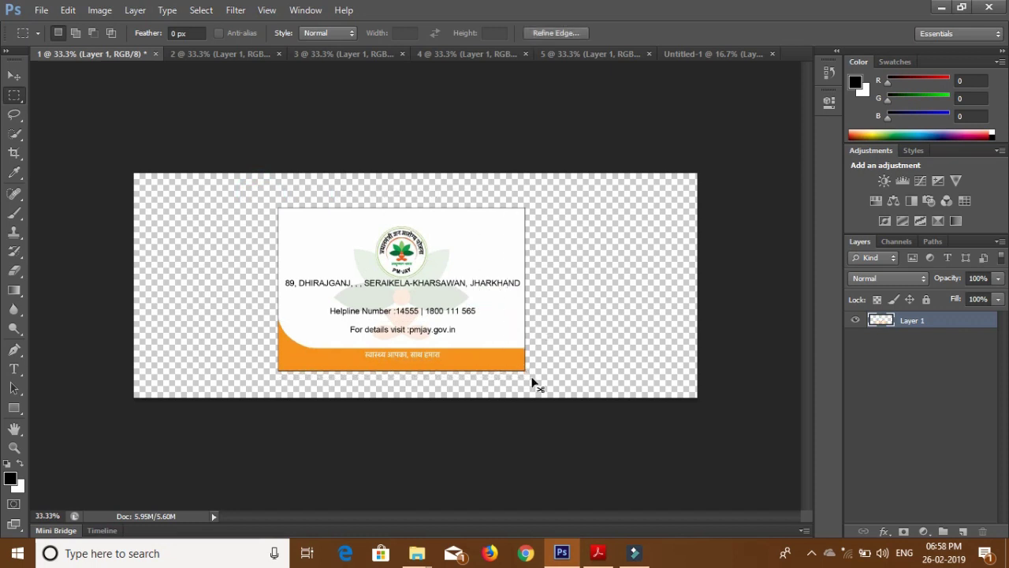
key("ctrl+x")
Paste the card back into the A4 document and align it directly to the right of the card front
left_click(710, 53)
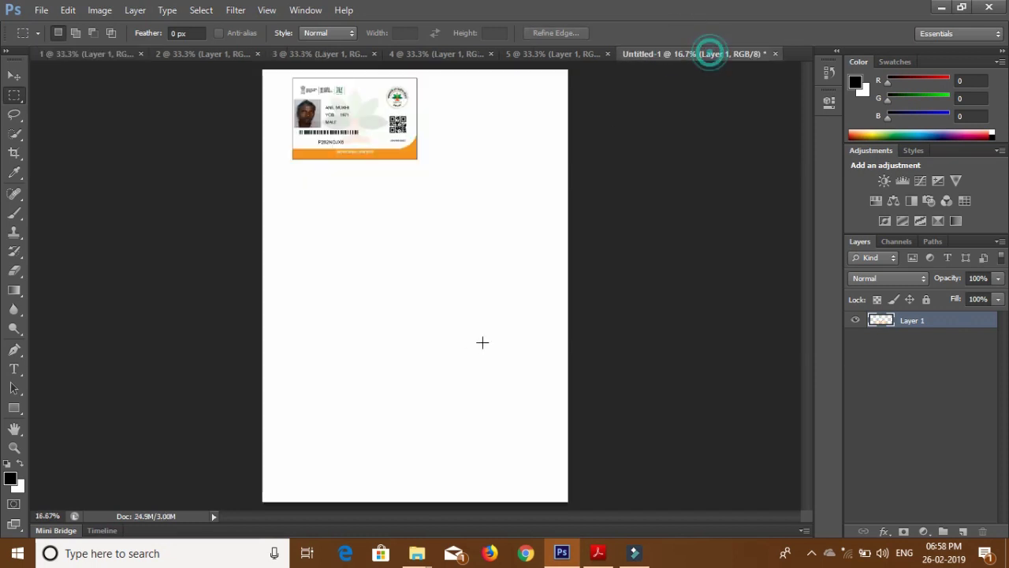
key("ctrl+v")
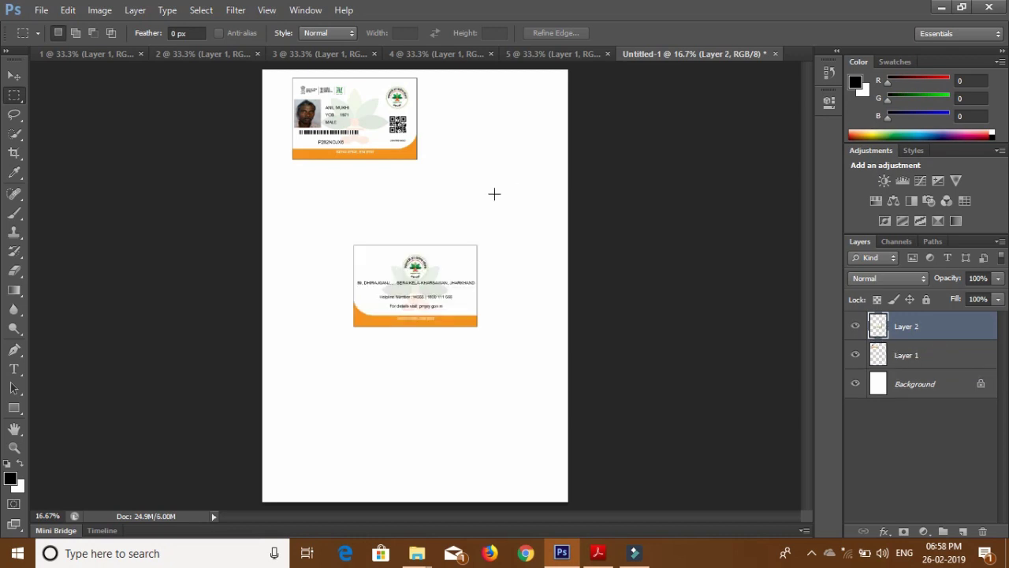
left_click(13, 77)
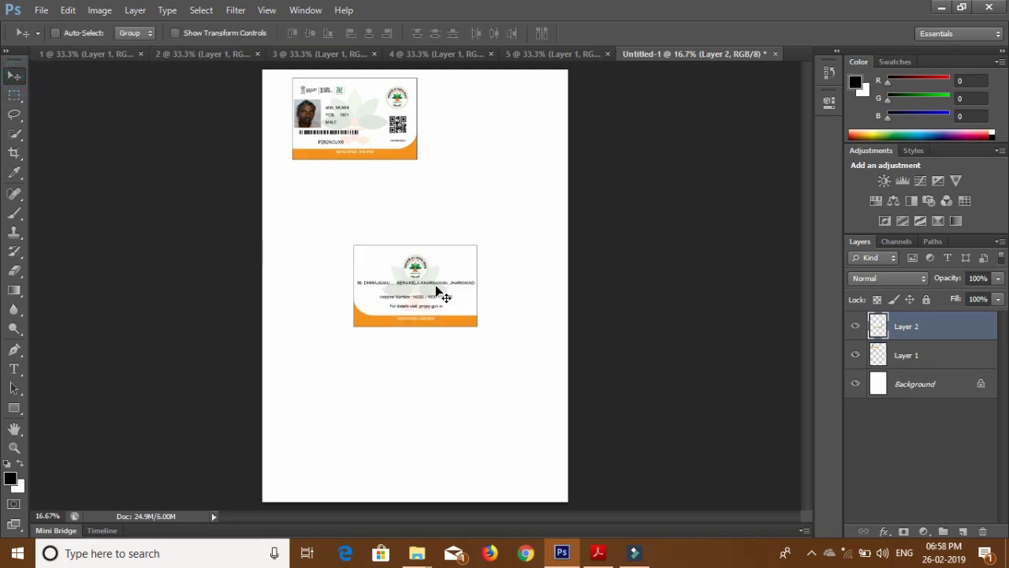
left_click_drag(410, 272, 466, 104)
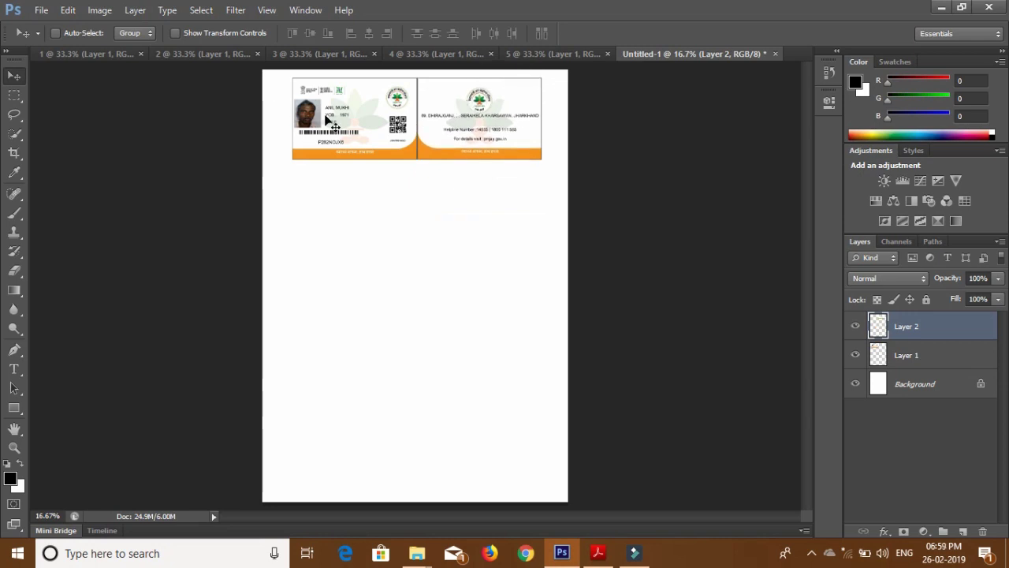
In document 5, cut out the card's front side with a rectangular selection
key("ctrl+plus")
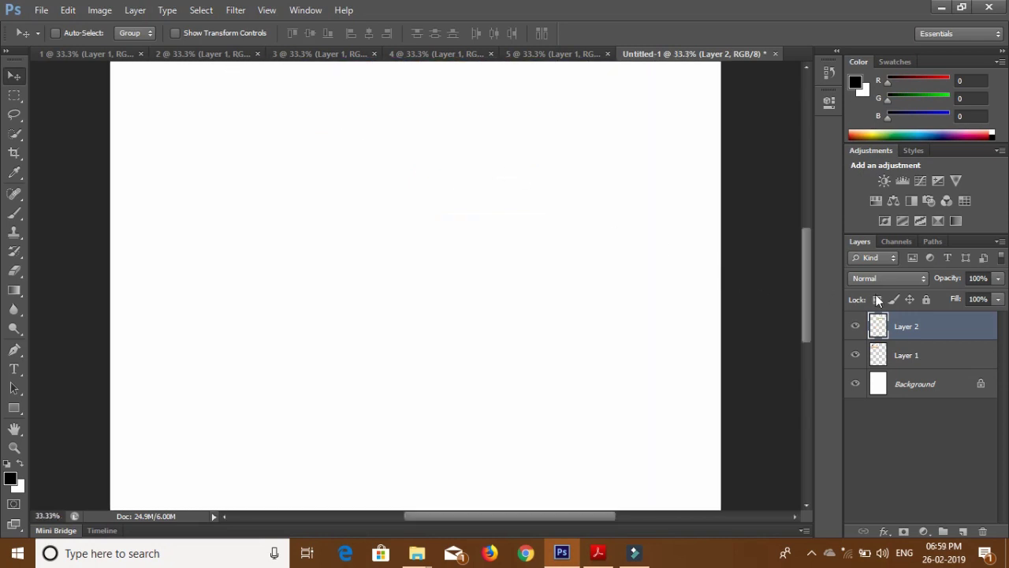
left_click_drag(807, 283, 811, 199)
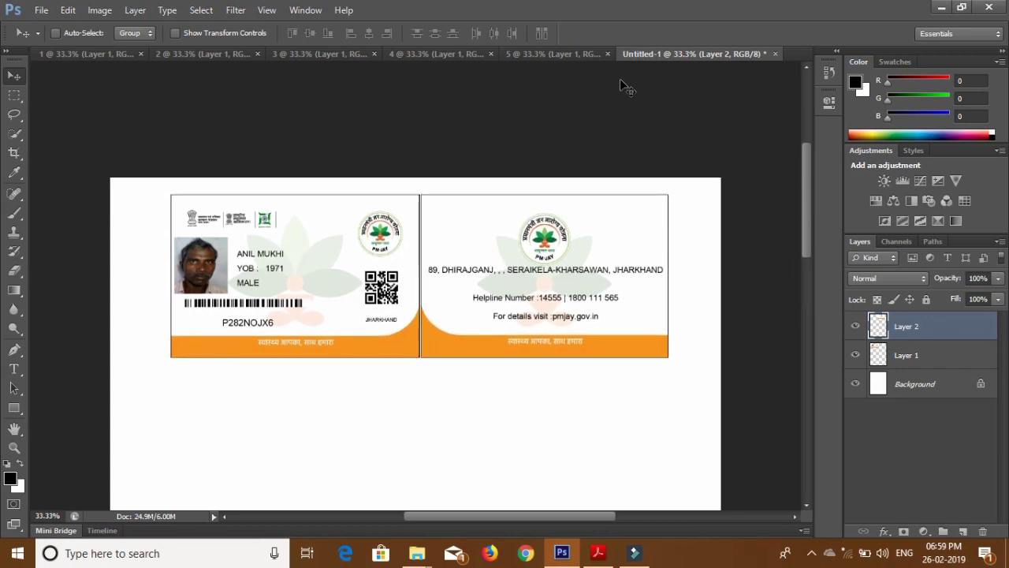
left_click(542, 52)
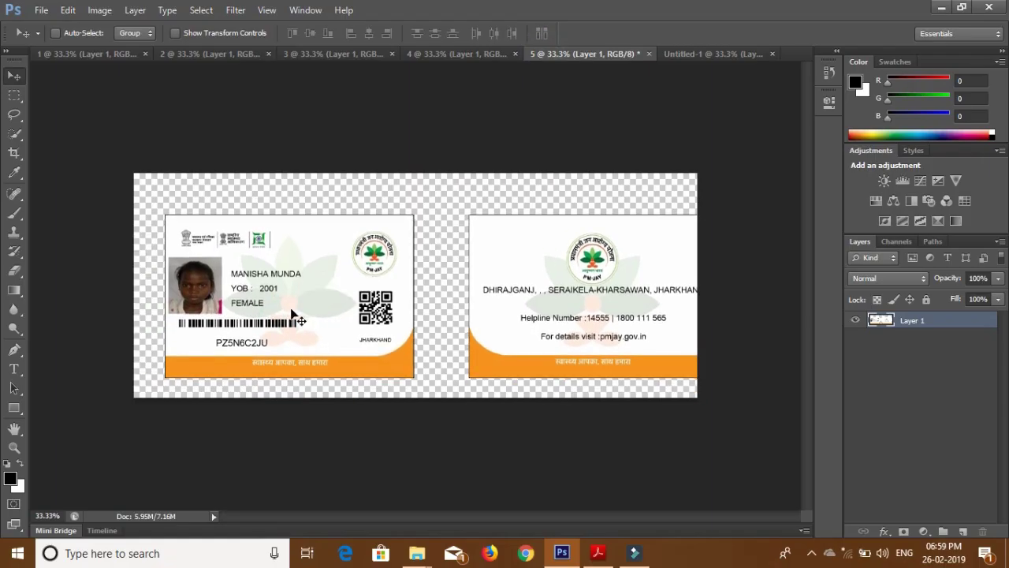
left_click(14, 95)
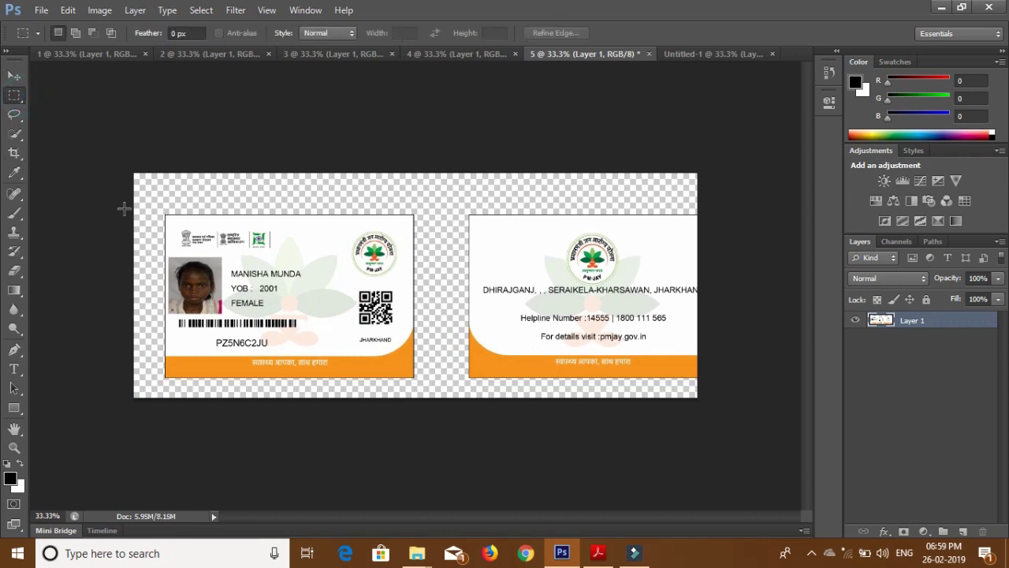
left_click_drag(151, 202, 421, 387)
key("ctrl+x")
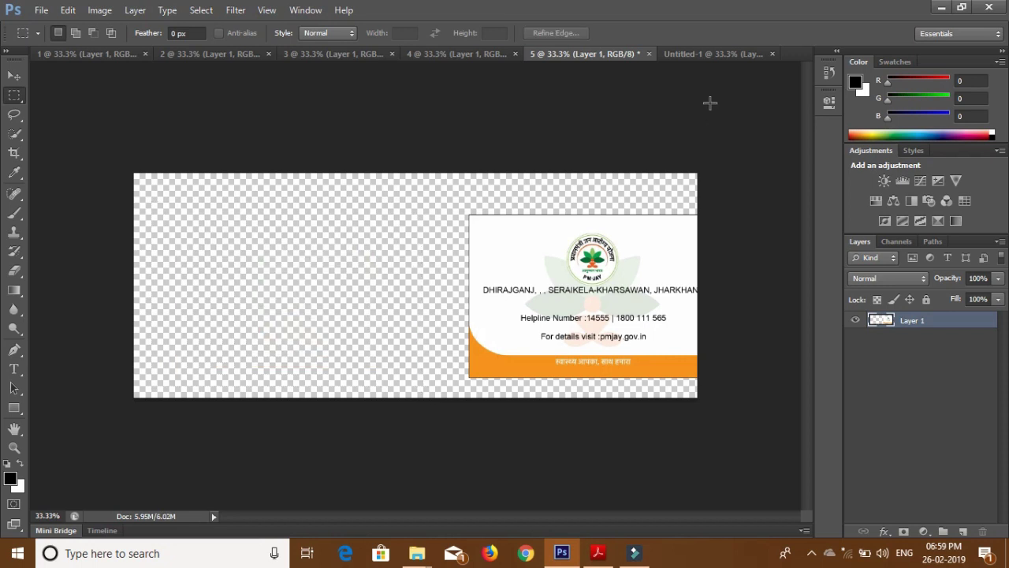
Paste document 5's card front into the A4 document and align it directly below the first card front
left_click(712, 52)
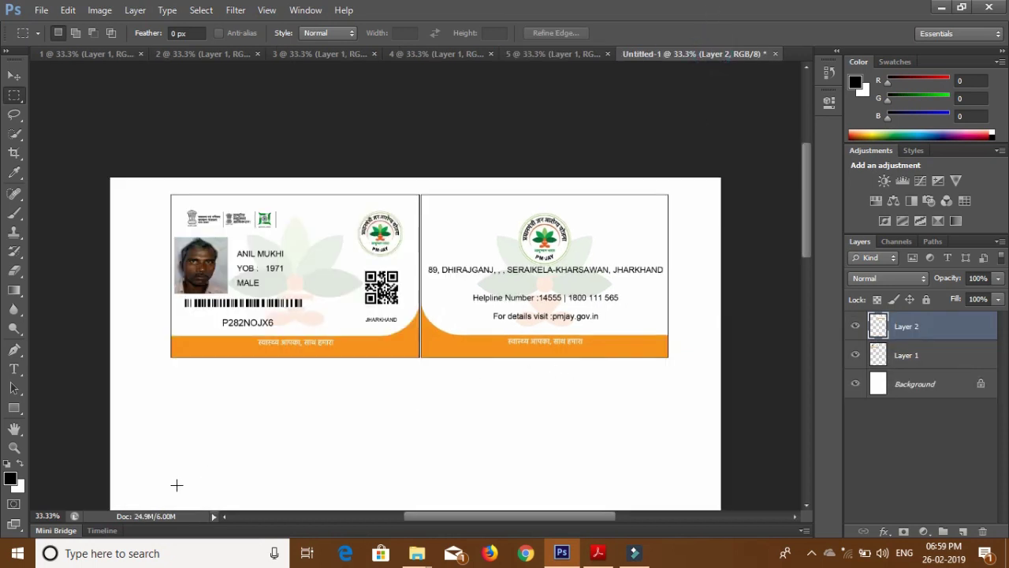
key("ctrl+v")
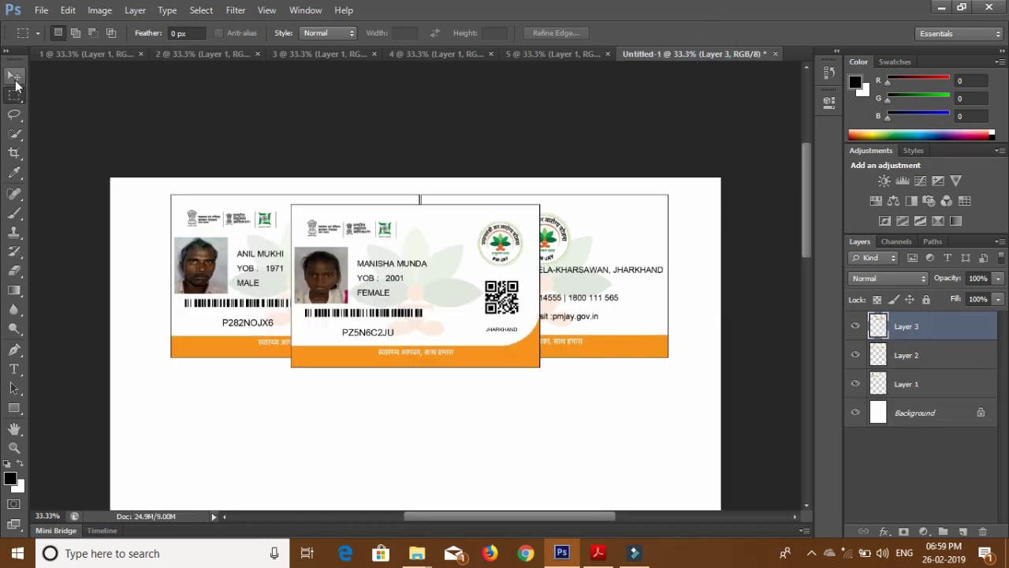
left_click(15, 75)
left_click_drag(357, 267, 277, 409)
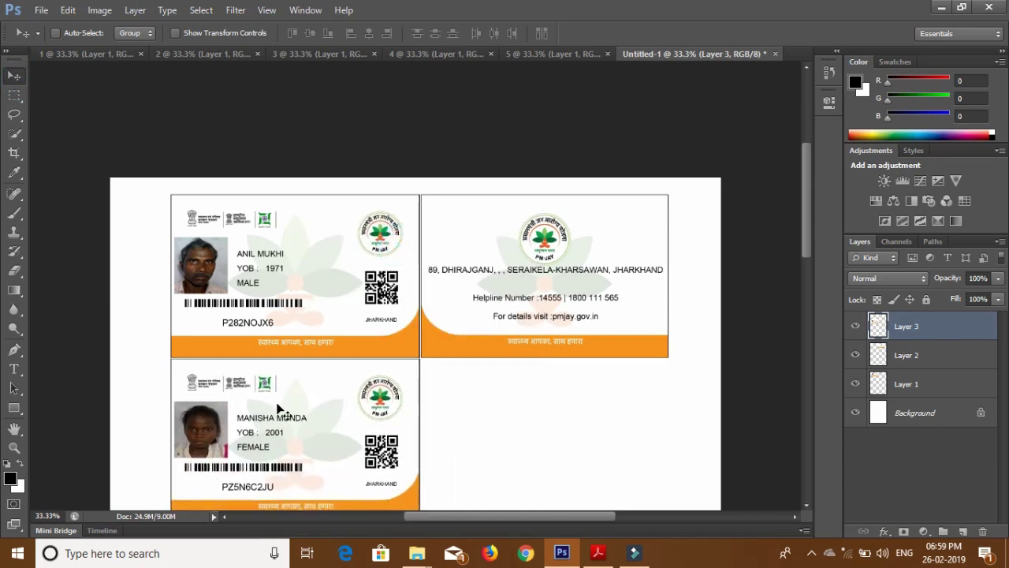
In document 5, move the card's back side fully onto the canvas and cut it out with a rectangular selection
left_click(536, 56)
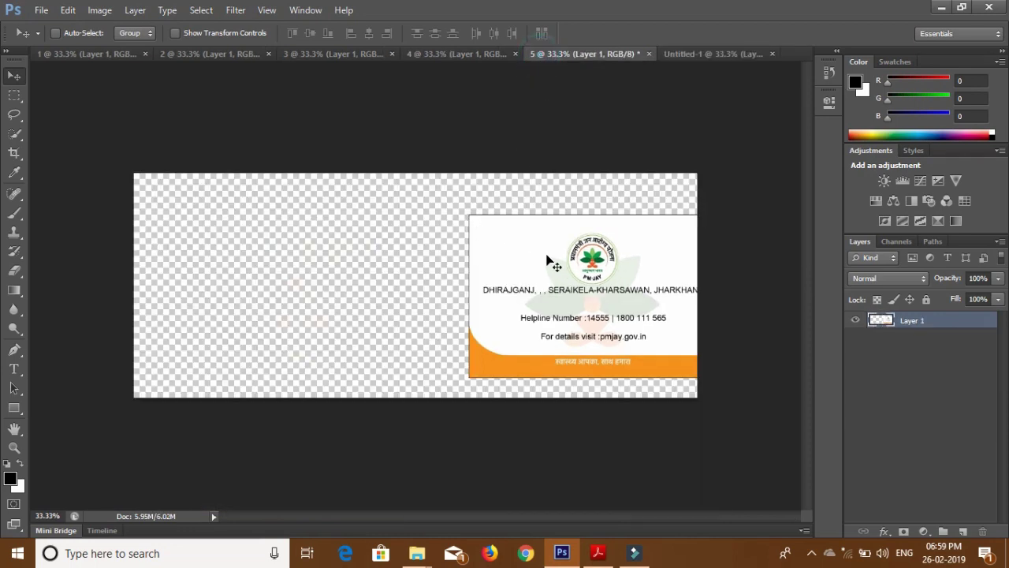
left_click_drag(534, 254, 364, 234)
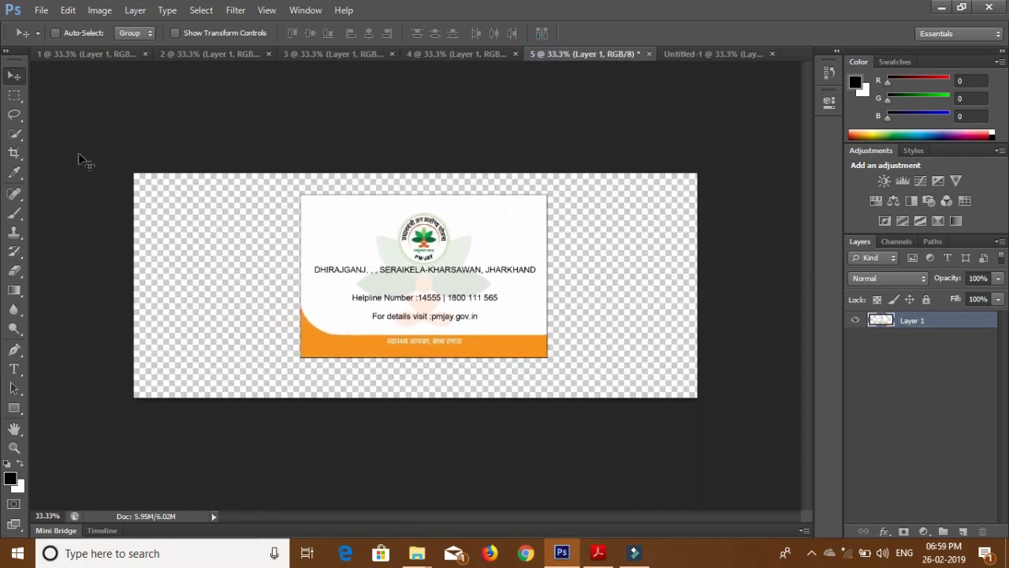
left_click(15, 94)
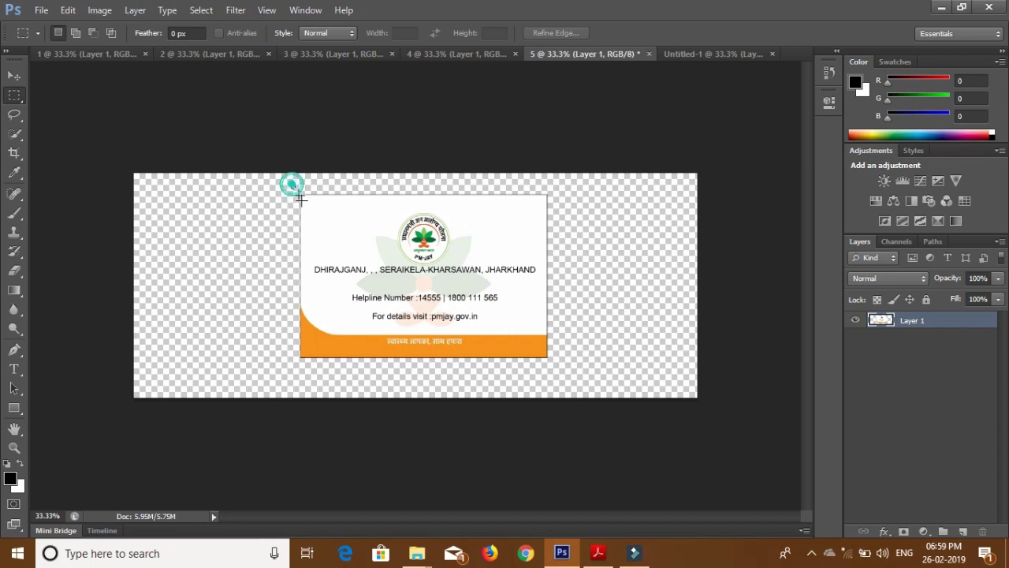
left_click_drag(291, 184, 555, 361)
key("ctrl+x")
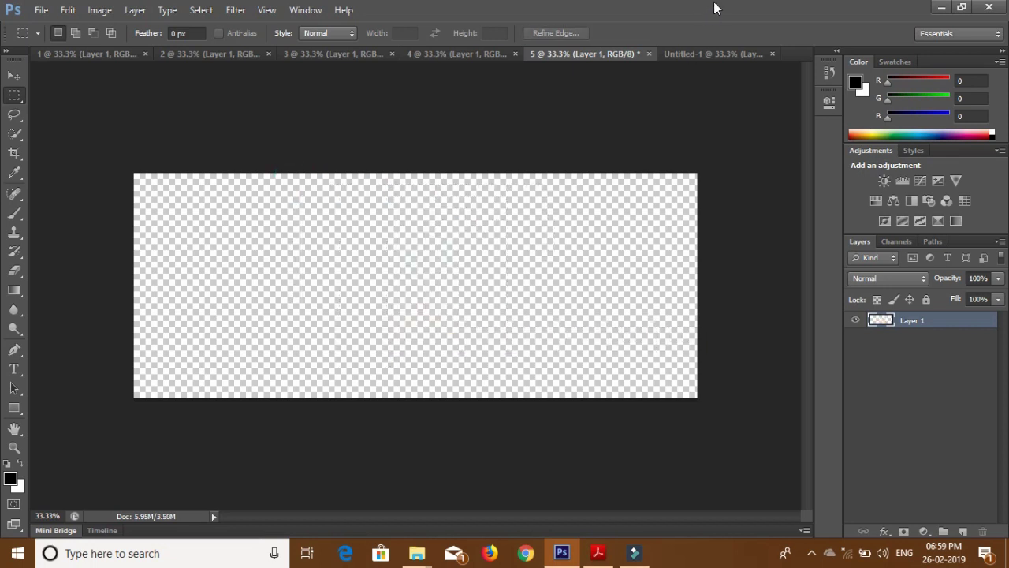
Paste the card back into the A4 document directly to the right of the second card front, and close document 5 without saving
left_click(718, 54)
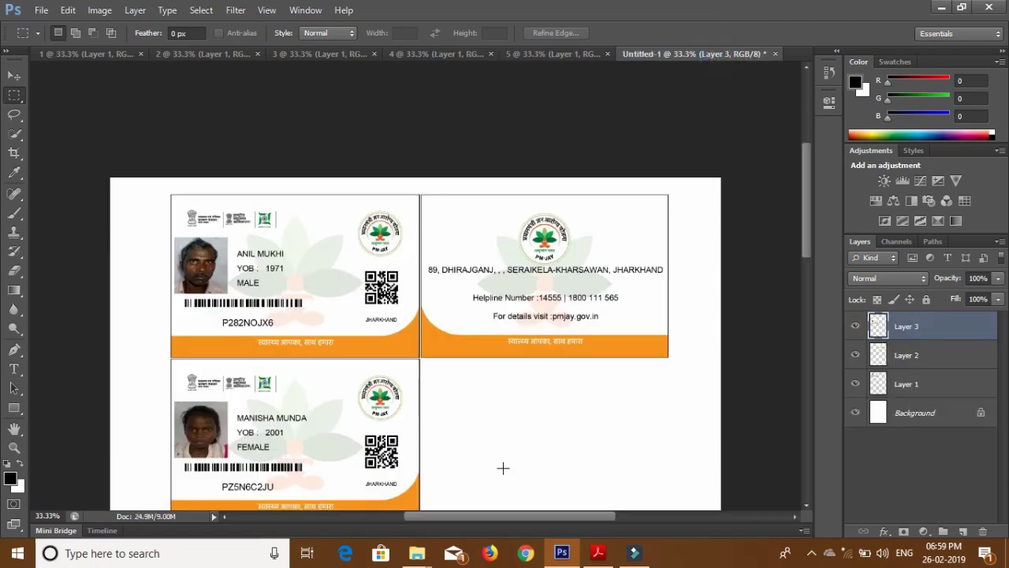
key("ctrl+v")
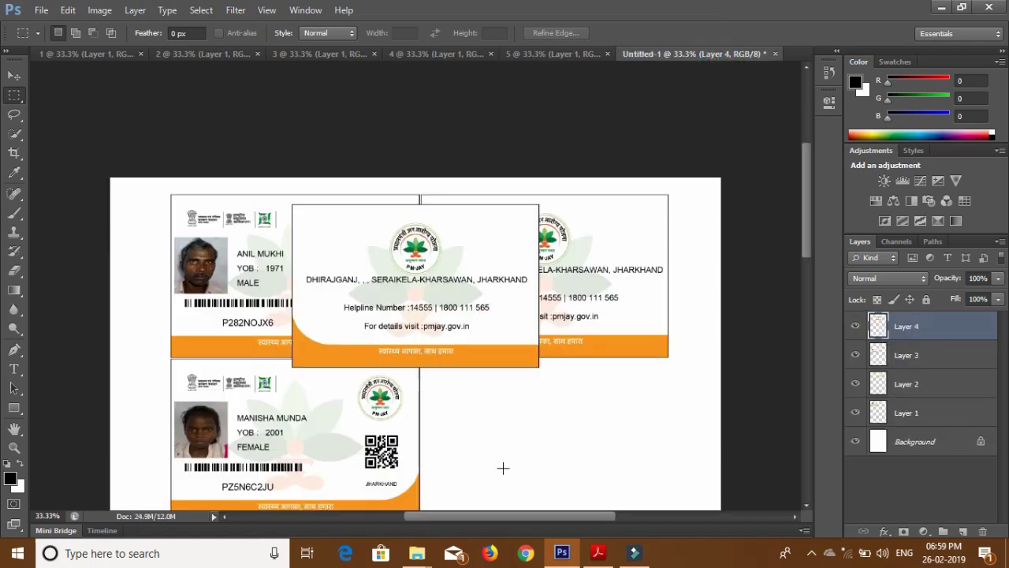
left_click(14, 75)
left_click_drag(418, 274, 550, 433)
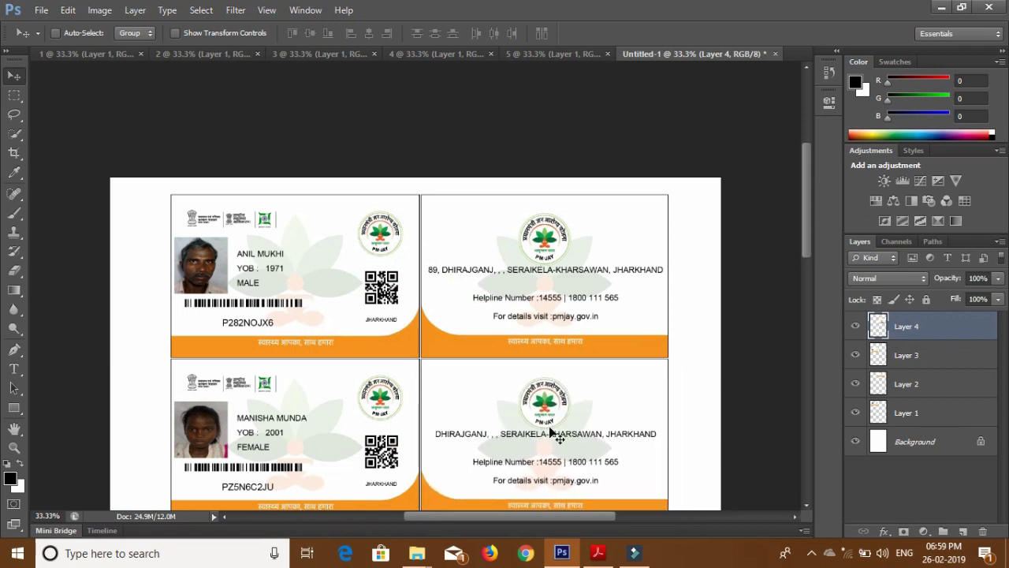
left_click(604, 53)
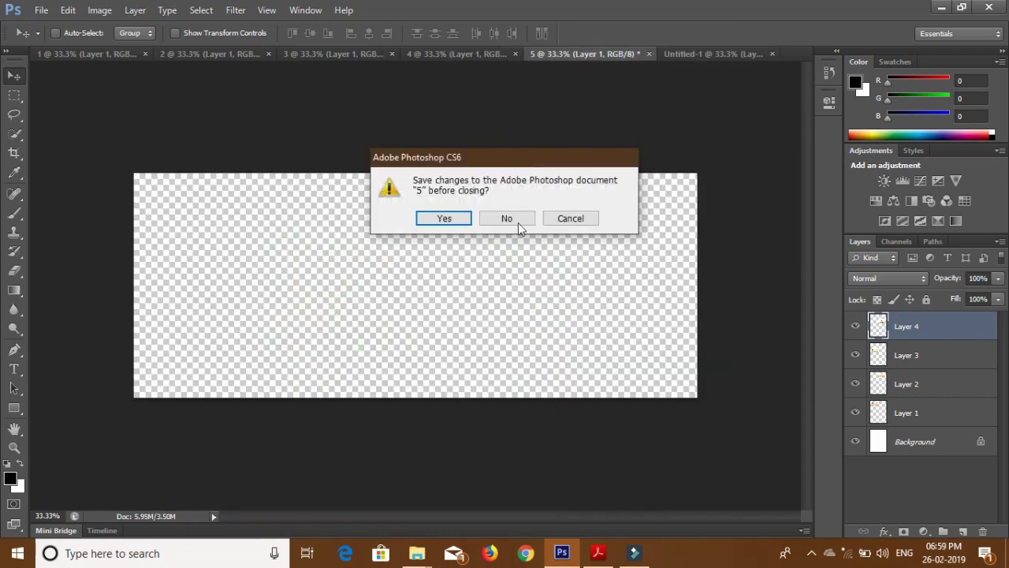
left_click(521, 221)
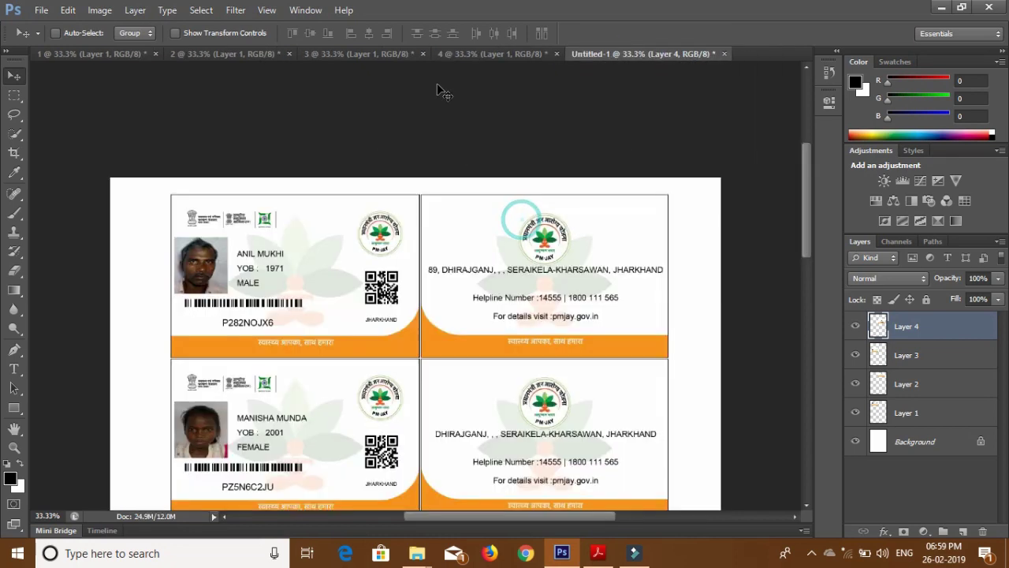
In document 4, move the card's front side fully onto the canvas and cut it out with a rectangular selection
left_click(476, 55)
left_click_drag(229, 281, 305, 230)
left_click(15, 95)
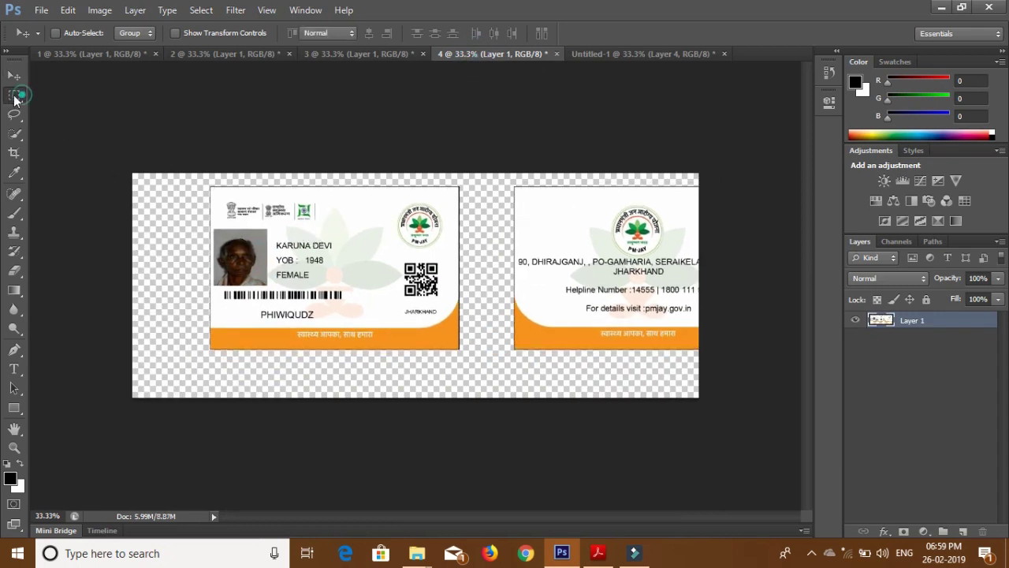
left_click_drag(193, 178, 477, 356)
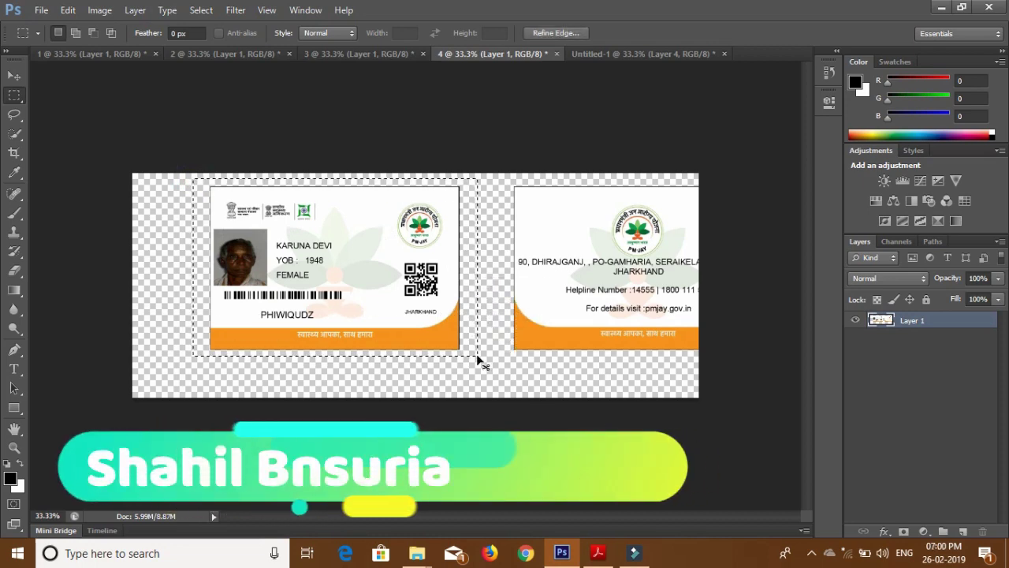
key("ctrl+x")
Paste document 4's card front into the A4 document and align it directly below the second card front
left_click(625, 56)
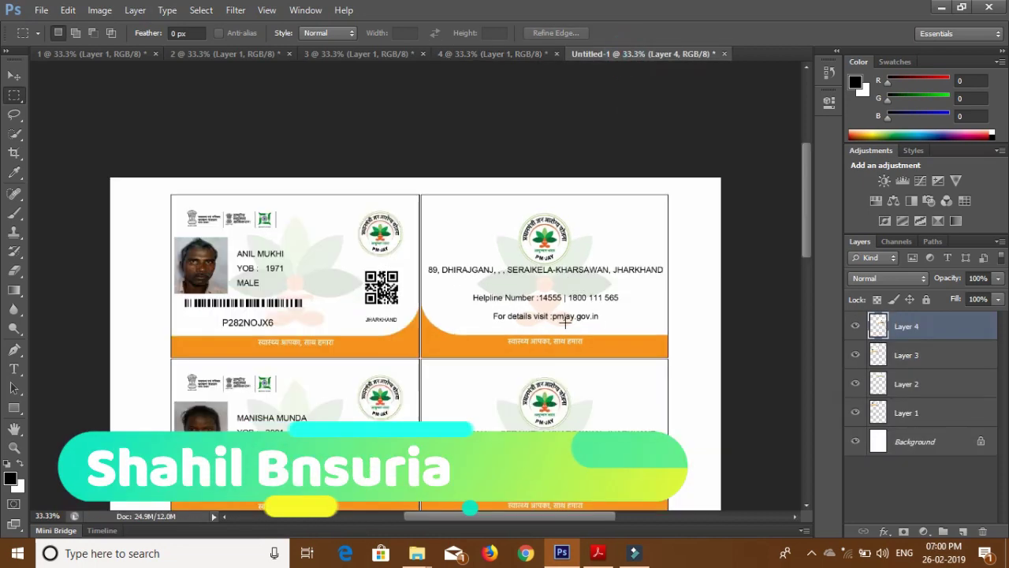
left_click_drag(809, 177, 825, 285)
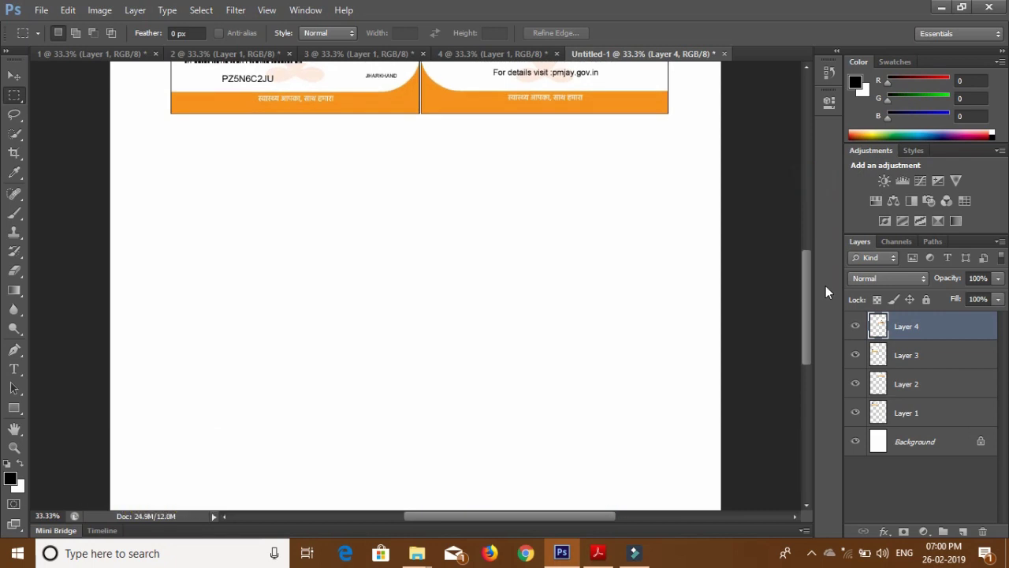
key("ctrl+v")
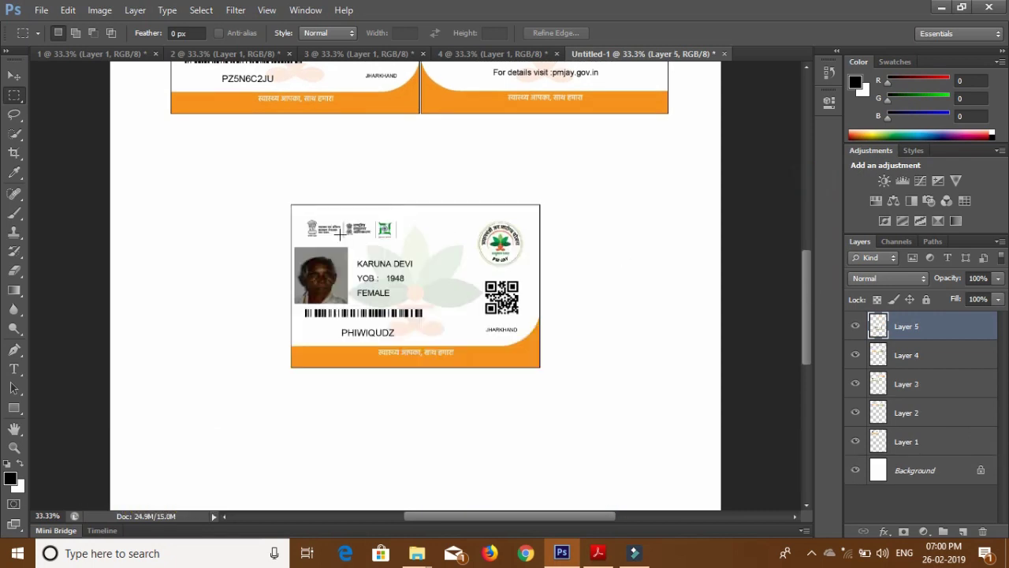
left_click(15, 76)
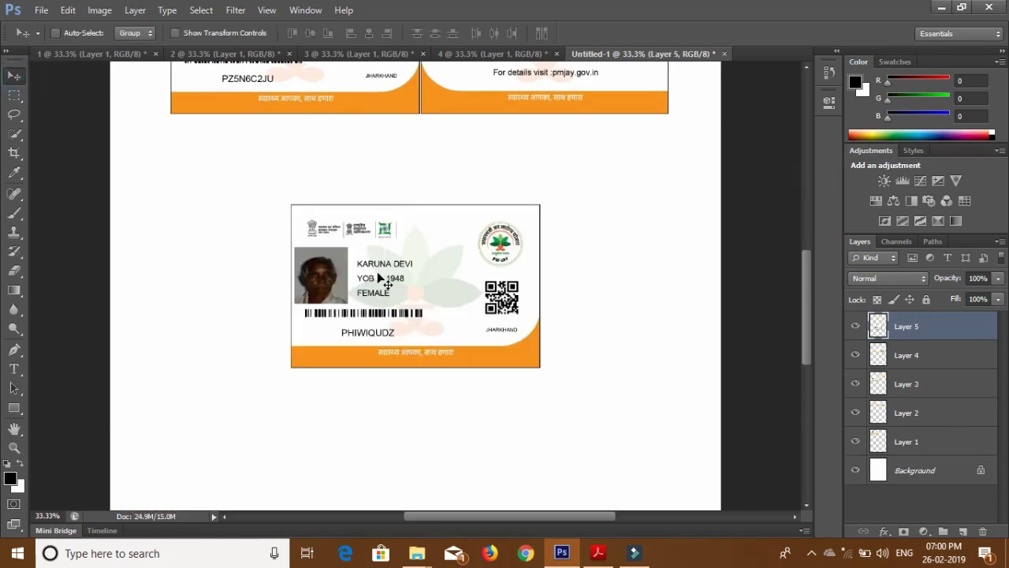
left_click_drag(385, 275, 259, 192)
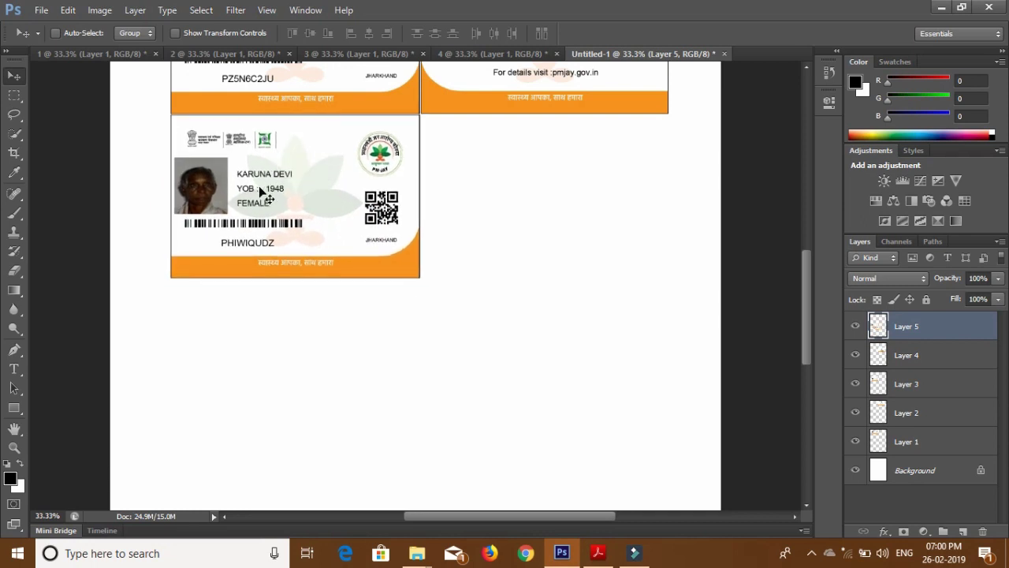
In document 4, move the card's back side fully onto the canvas and cut it out with a rectangular selection
left_click(523, 54)
left_click_drag(550, 303, 360, 311)
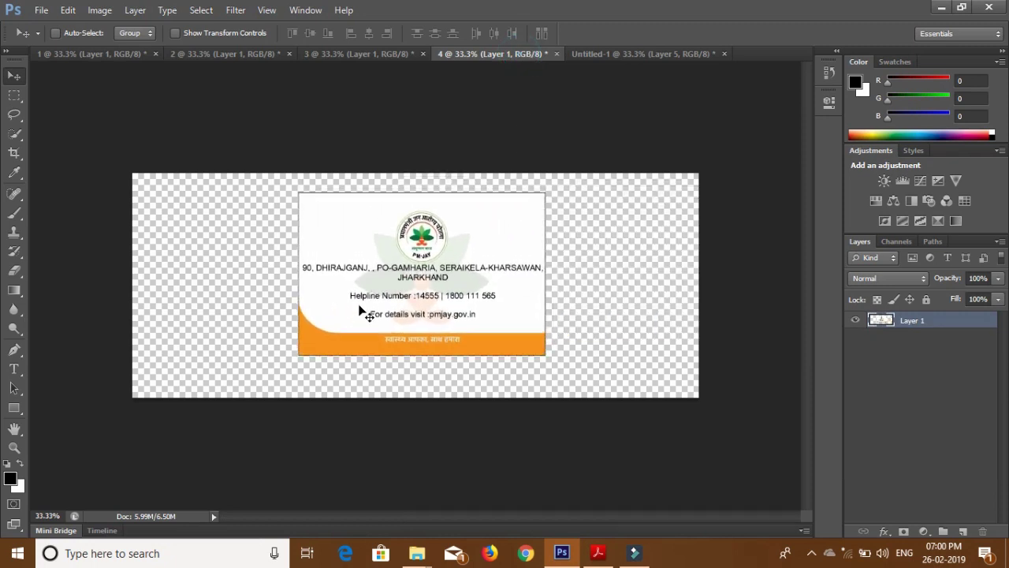
left_click(14, 96)
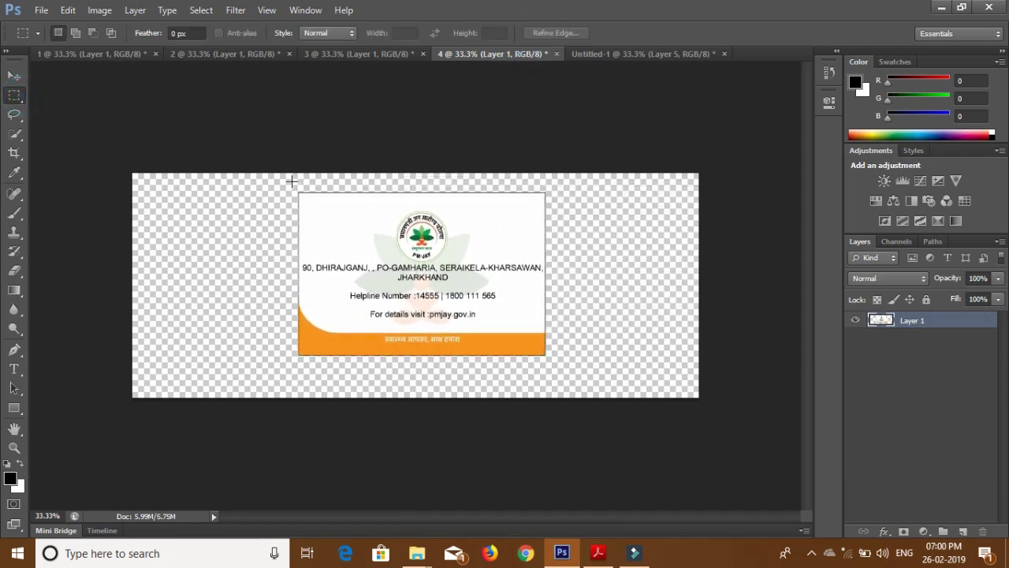
left_click_drag(292, 182, 550, 358)
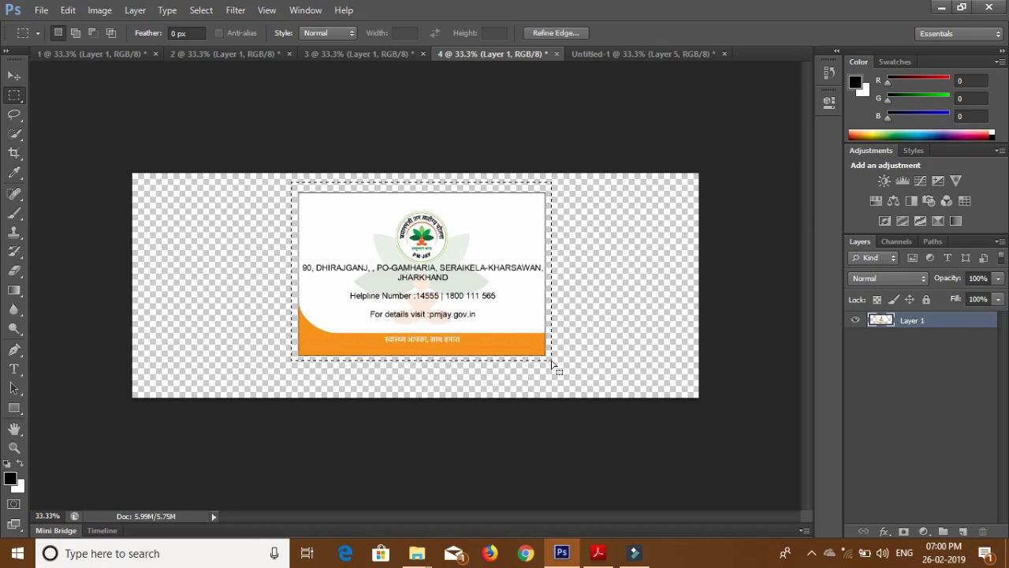
key("Delete")
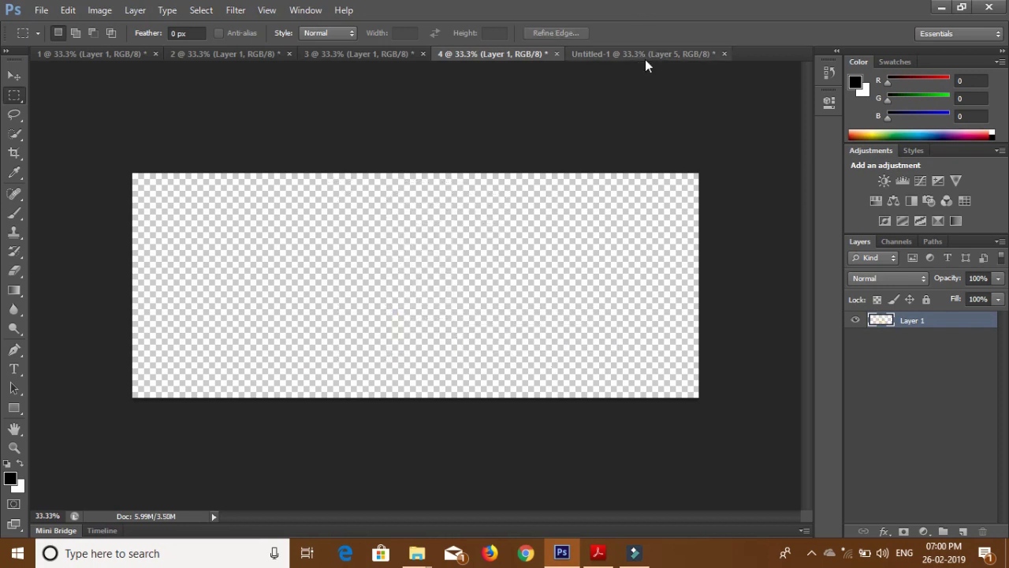
Paste document 4's card back into the A4 document and align it directly to the right of the third card front
left_click(645, 55)
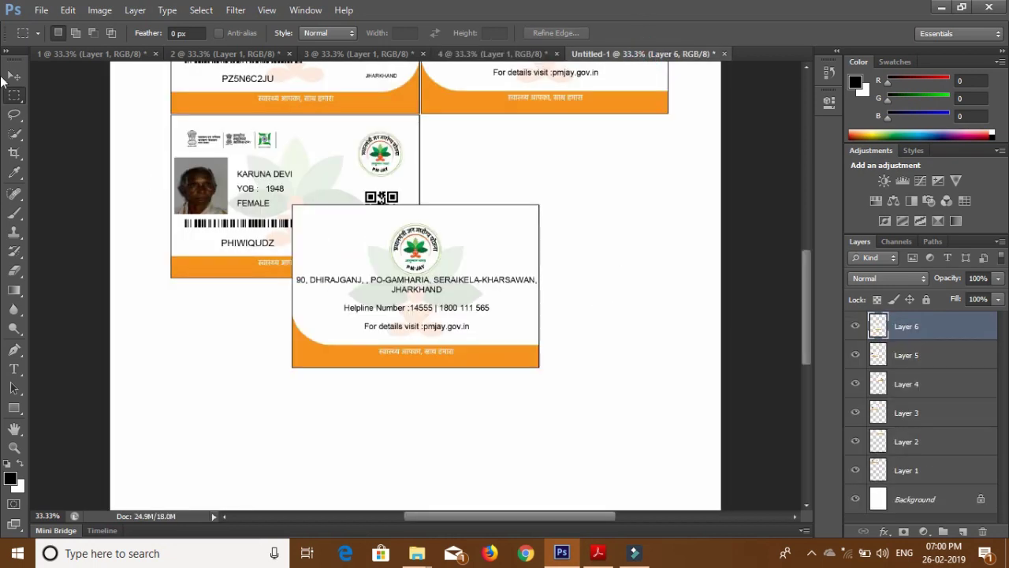
left_click(15, 75)
left_click_drag(357, 266, 492, 173)
left_click_drag(483, 174, 496, 179)
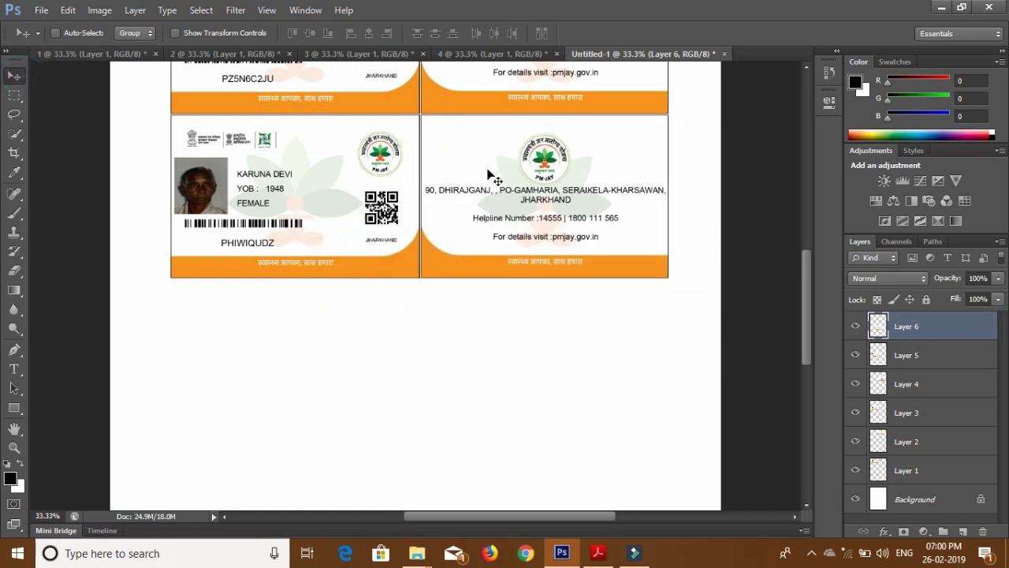
In document 2, move the card's front side fully onto the canvas and cut it out with a rectangular selection
left_click(257, 59)
left_click_drag(352, 280, 398, 249)
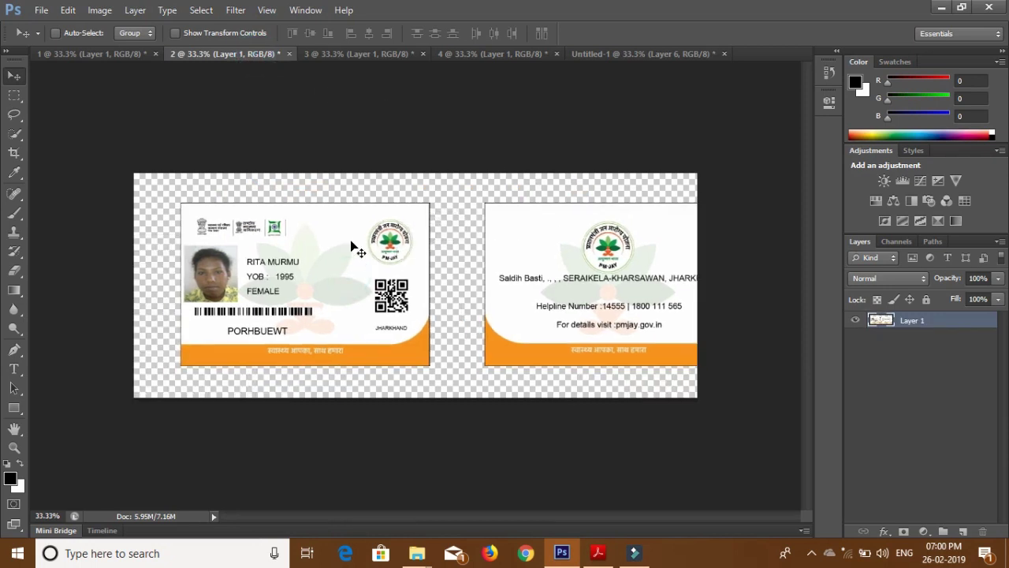
left_click(14, 95)
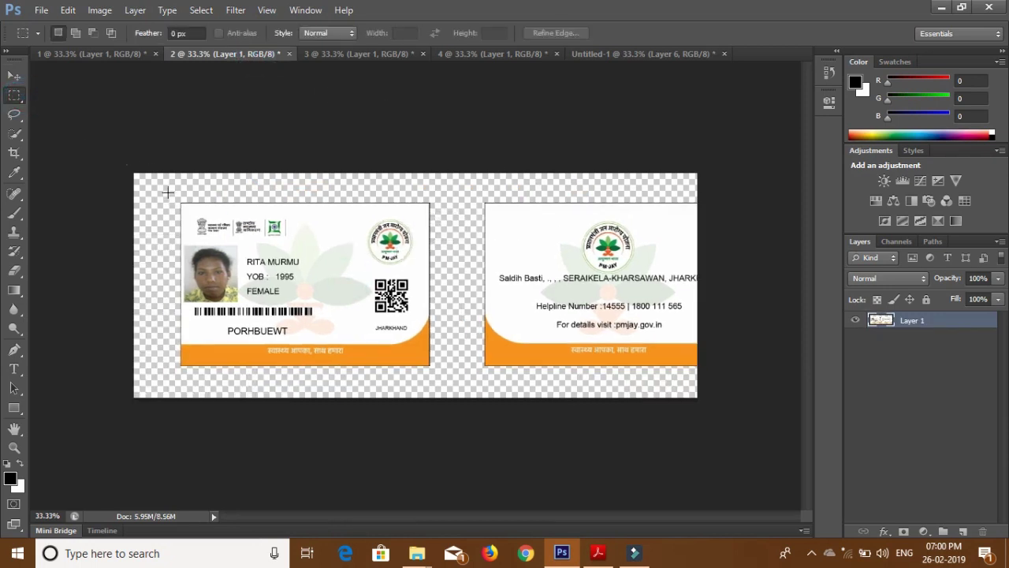
left_click_drag(168, 192, 440, 381)
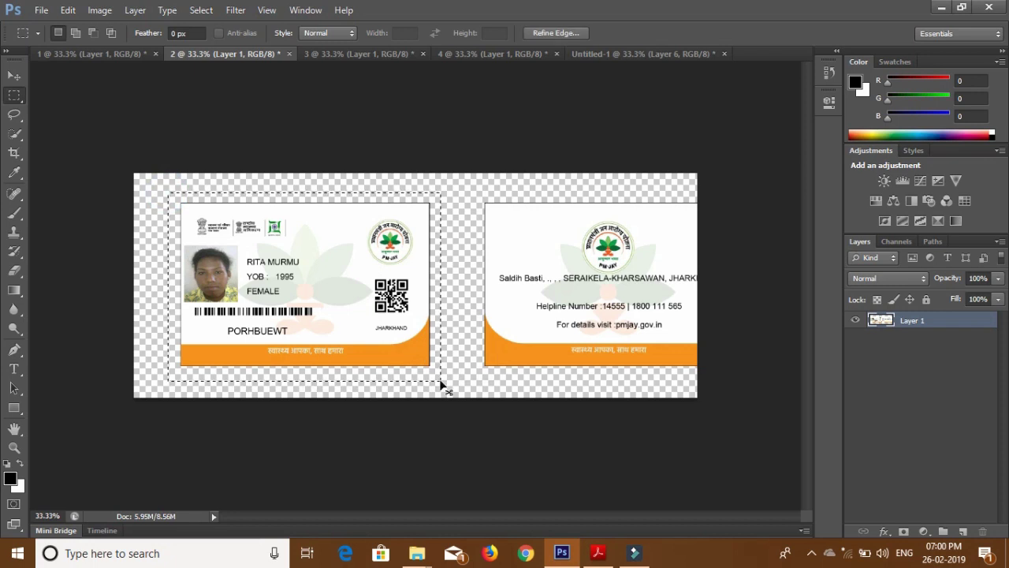
key("ctrl+x")
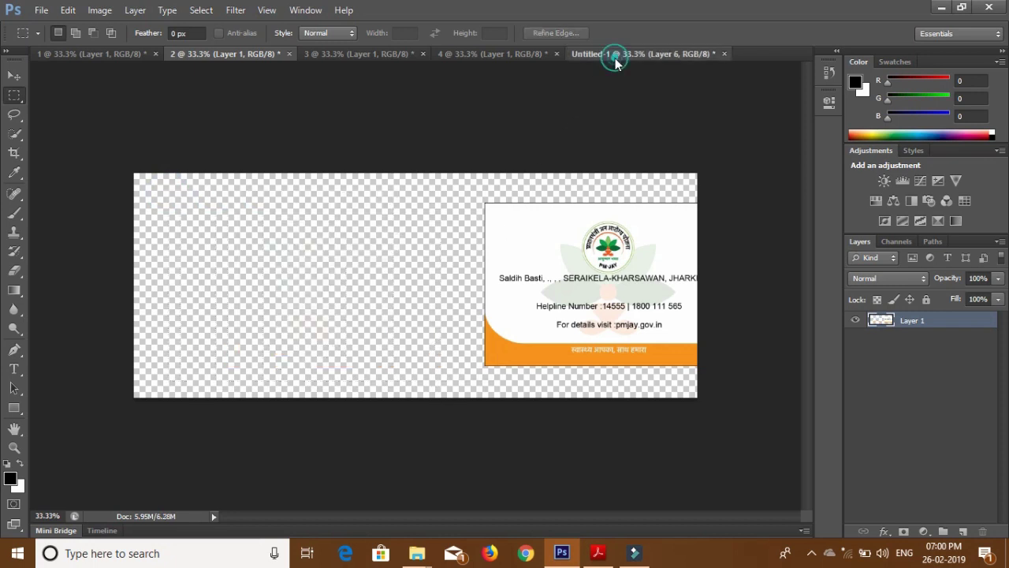
Paste document 2's card front into the A4 document and align it directly below the third card front
left_click(615, 54)
key("ctrl+v")
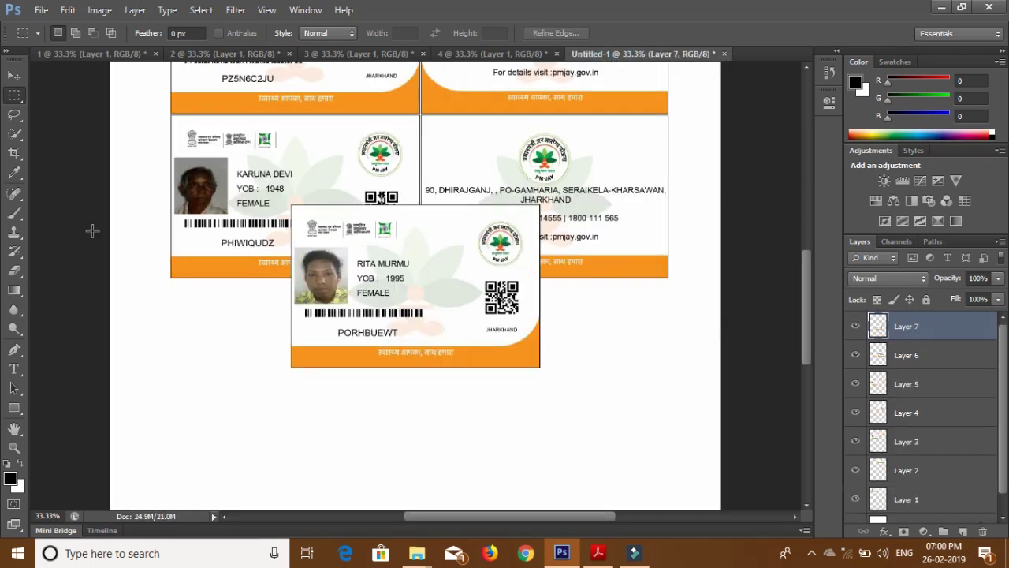
left_click(14, 75)
left_click_drag(356, 270, 233, 348)
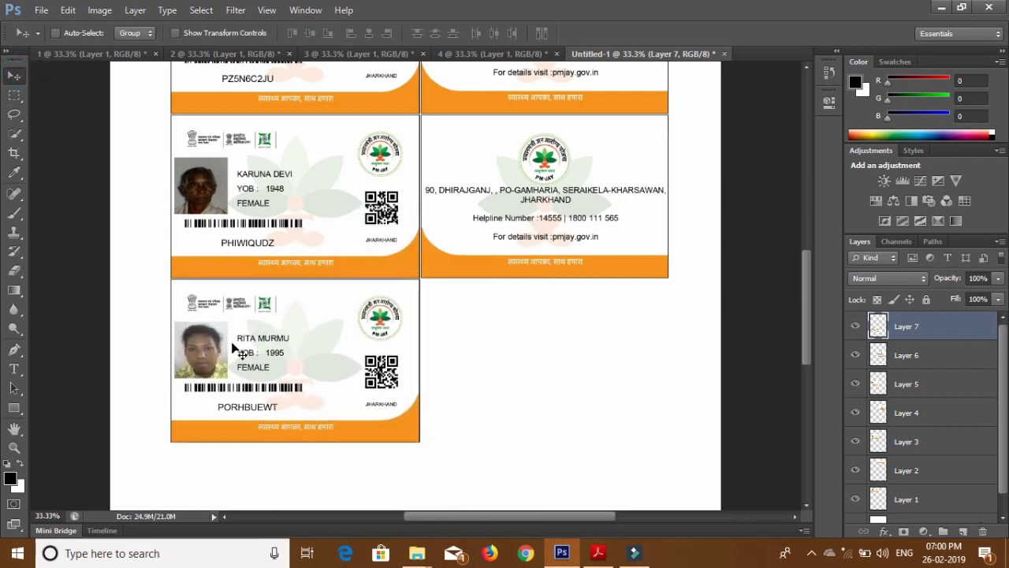
In document 2, move the card's back side fully onto the canvas and cut it out with a rectangular selection
left_click(354, 54)
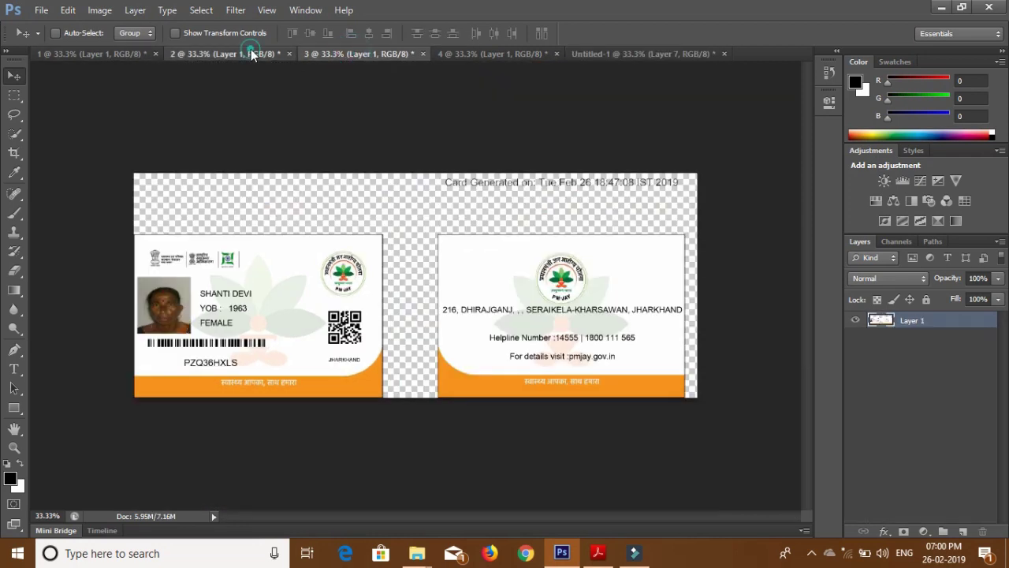
left_click(250, 53)
left_click_drag(601, 269, 386, 258)
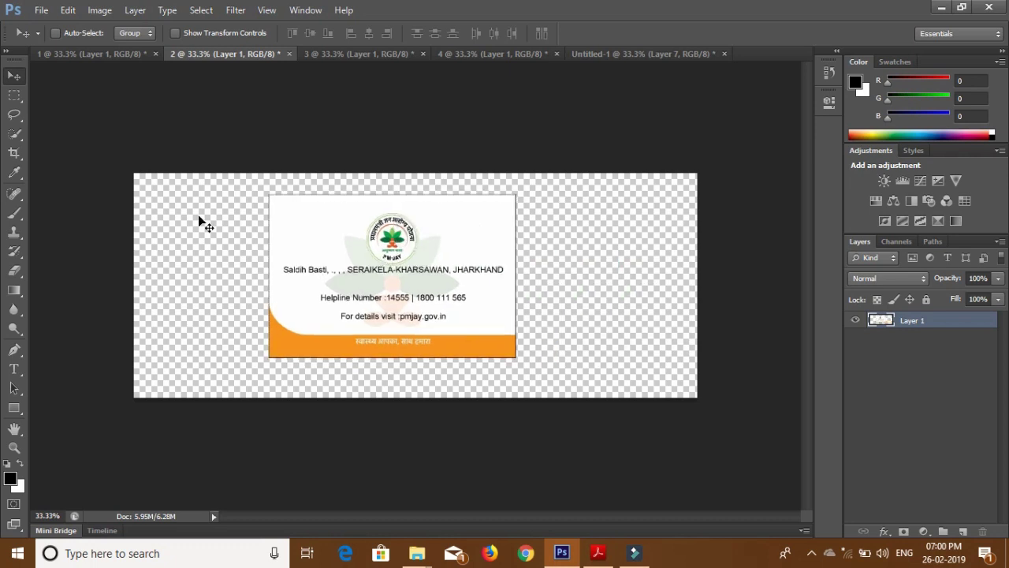
left_click(14, 94)
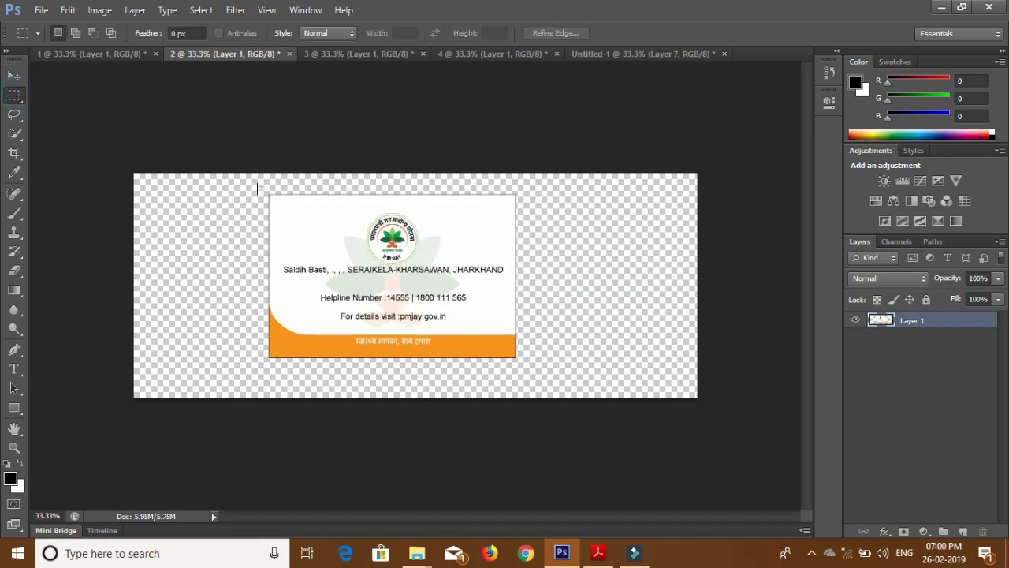
left_click_drag(259, 182, 522, 359)
key("ctrl+x")
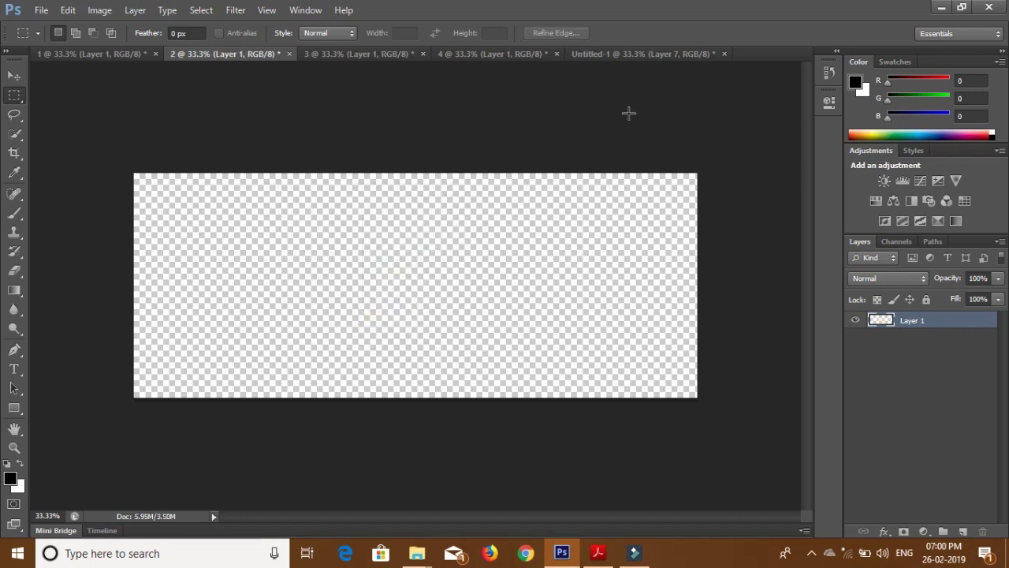
Paste document 2's card back into the A4 document and align it directly to the right of the fourth card front
left_click(652, 53)
key("ctrl+v")
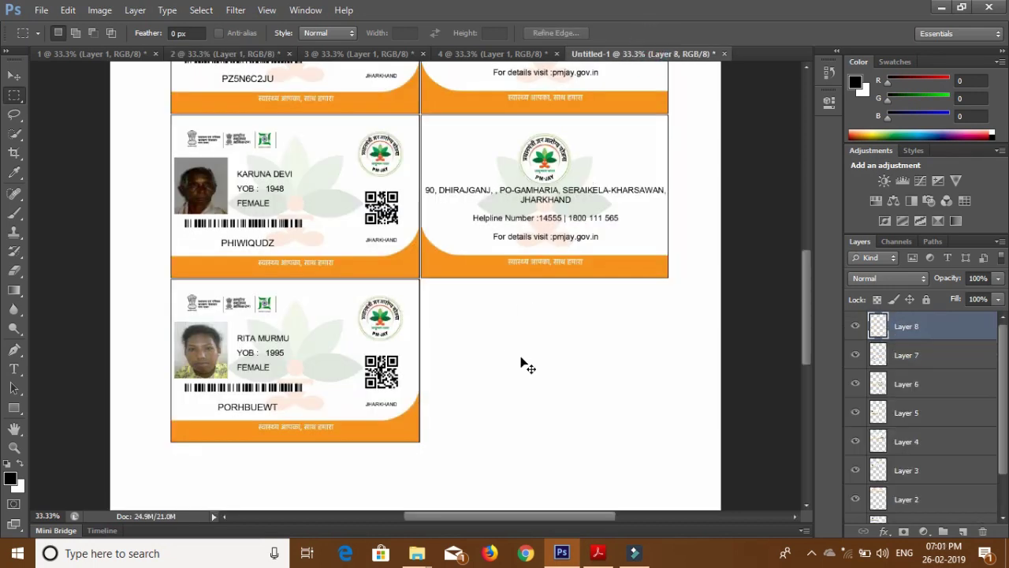
left_click(15, 76)
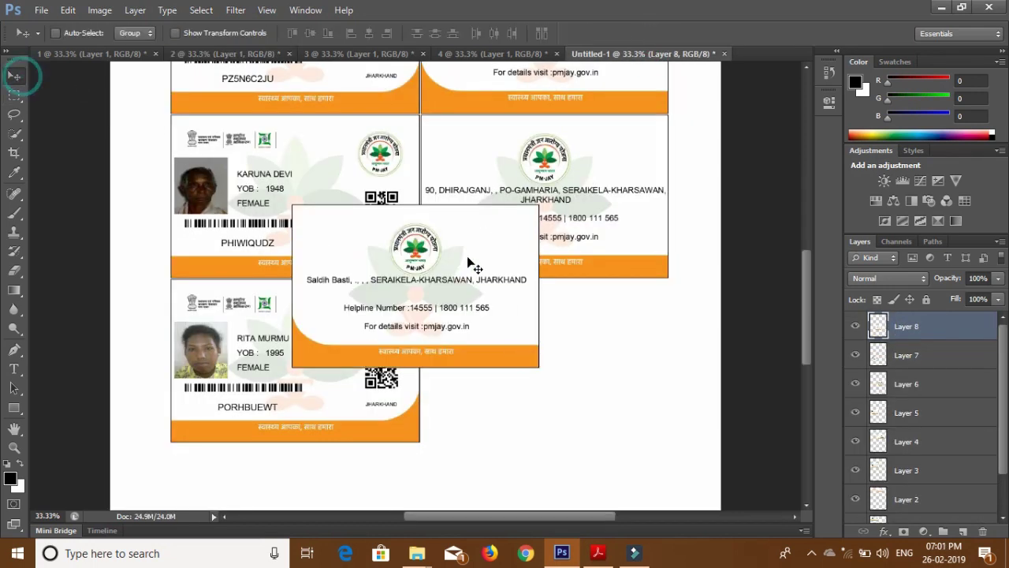
left_click_drag(482, 268, 621, 352)
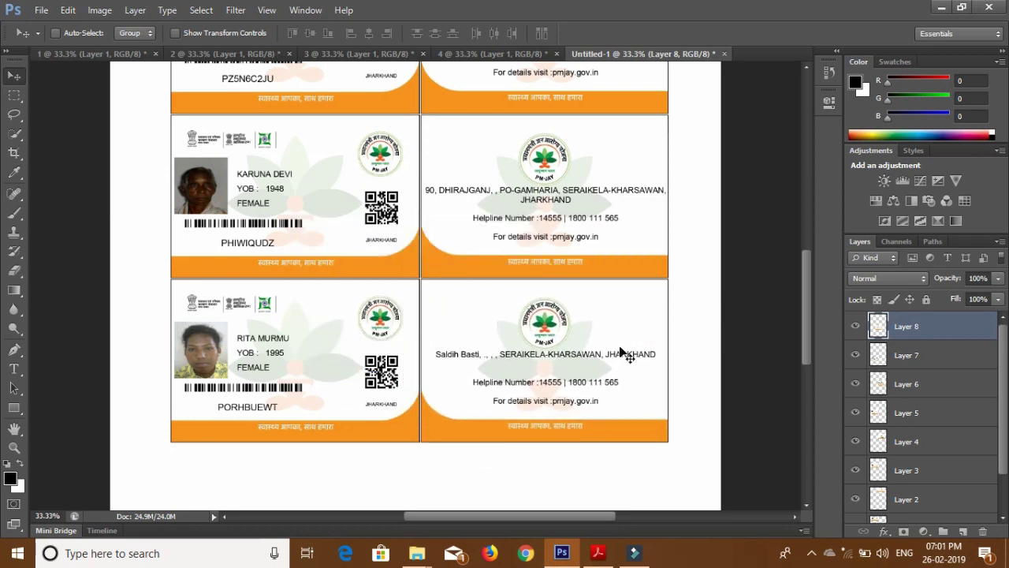
In document 3, move the card's front side fully onto the canvas and cut it out with a rectangular selection
left_click(518, 55)
left_click(347, 56)
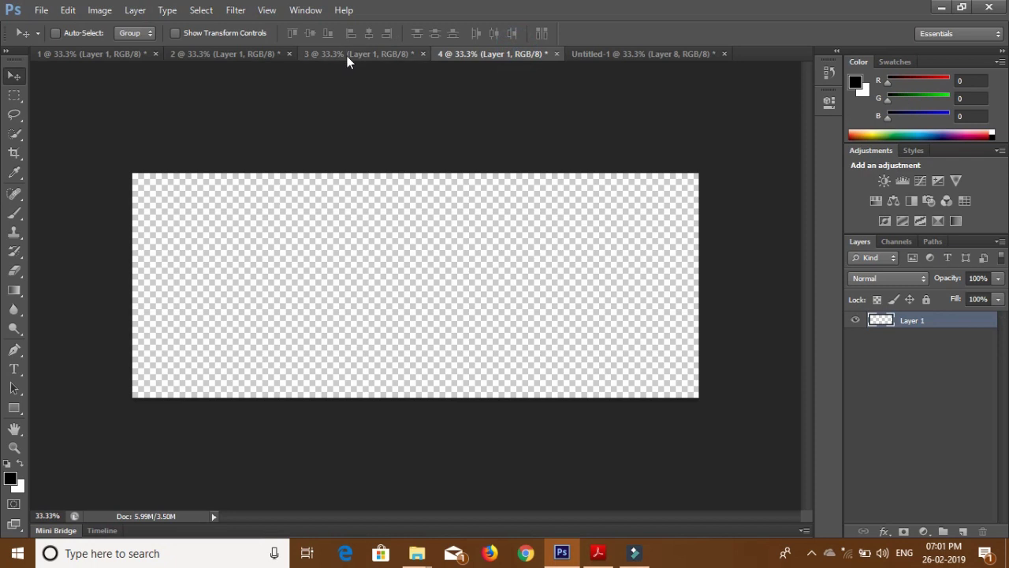
left_click_drag(331, 276, 375, 240)
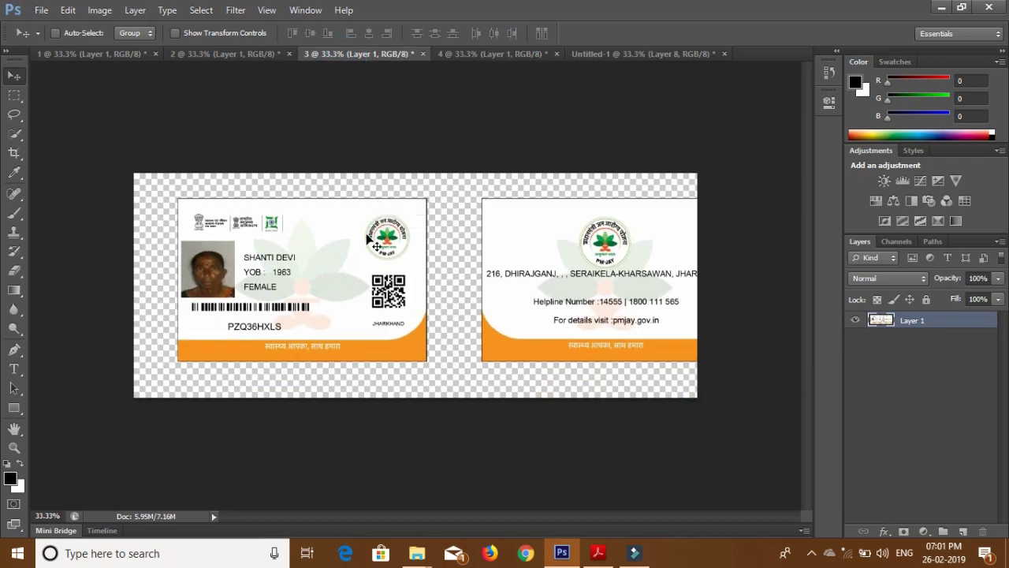
left_click(14, 95)
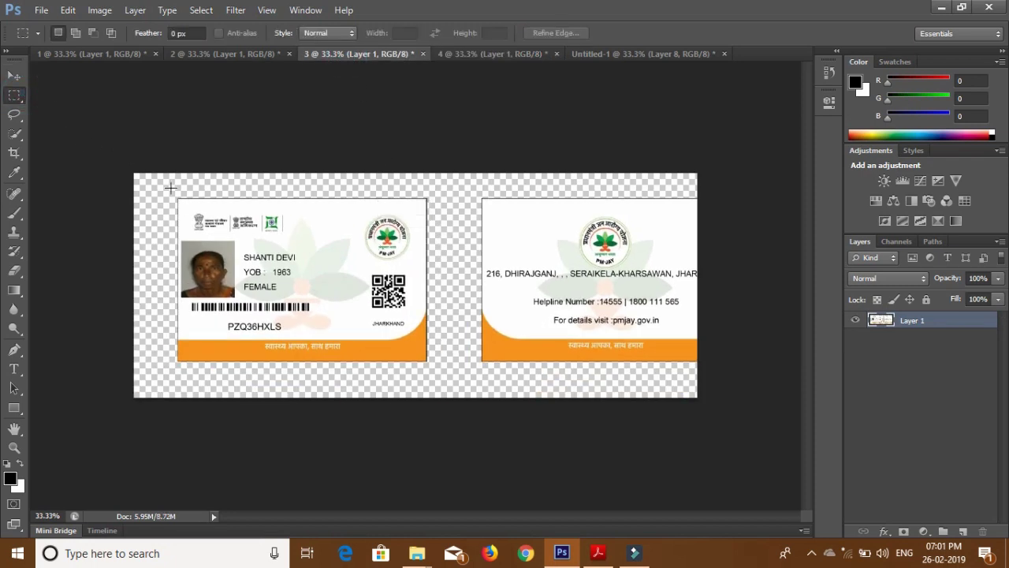
left_click_drag(170, 186, 433, 372)
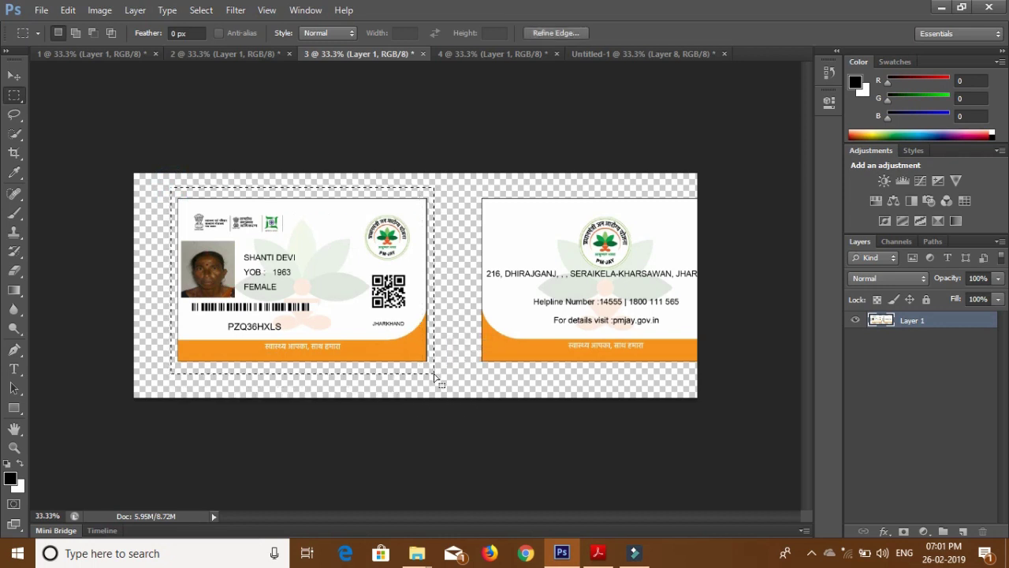
key("ctrl+x")
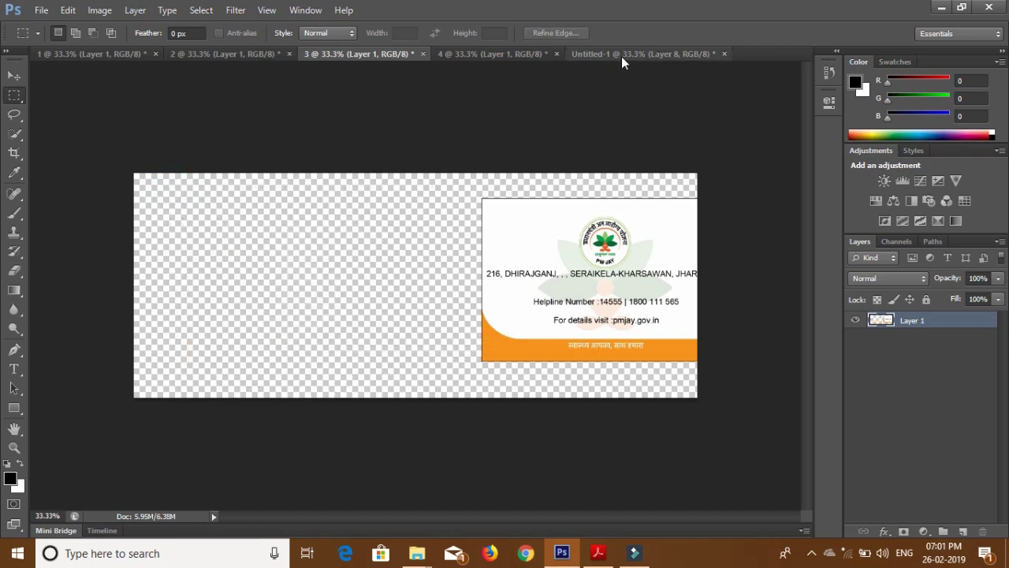
Paste document 3's card front into the A4 document and align it directly below the fourth card front
left_click(622, 56)
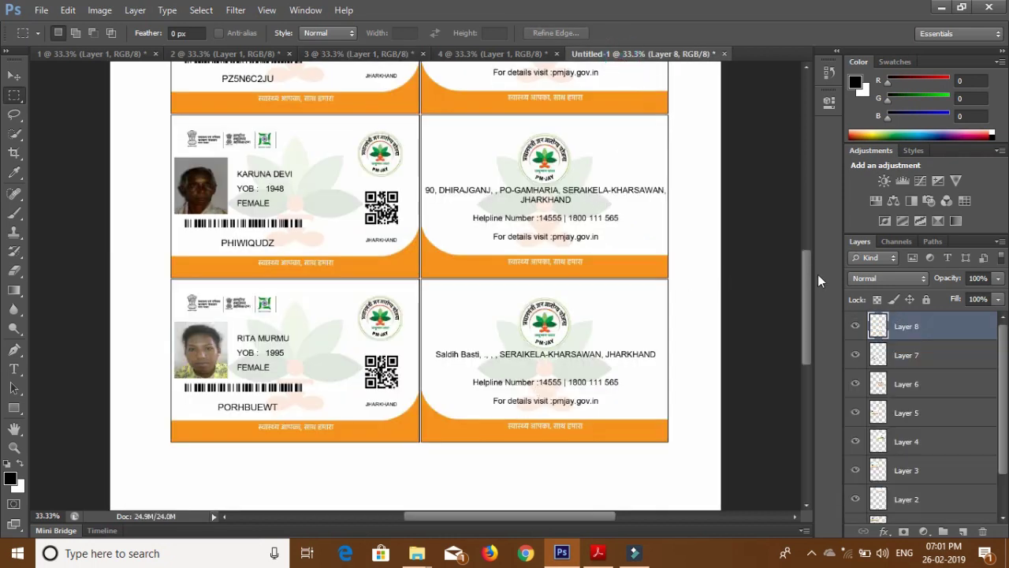
left_click_drag(808, 271, 818, 354)
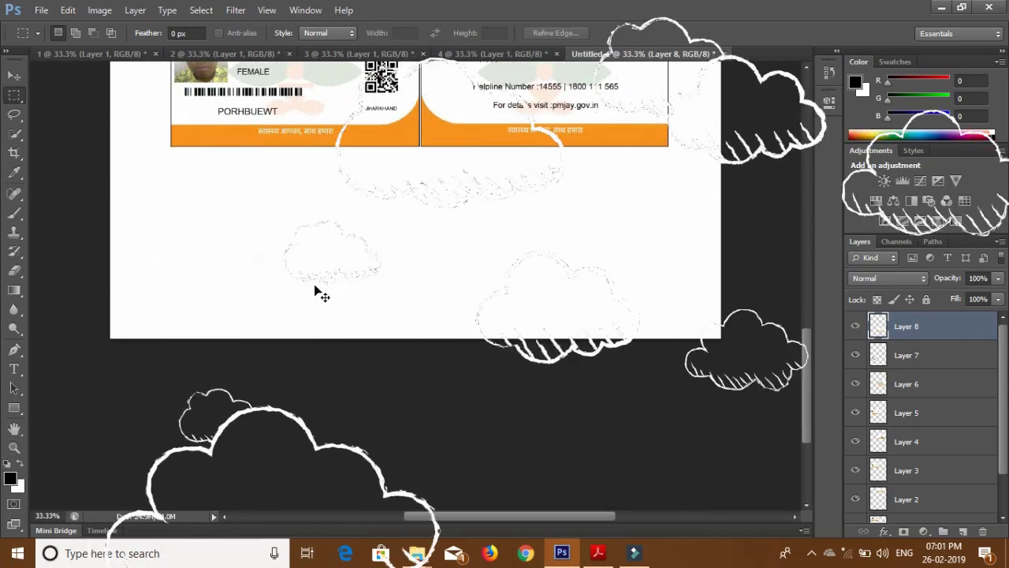
key("ctrl+v")
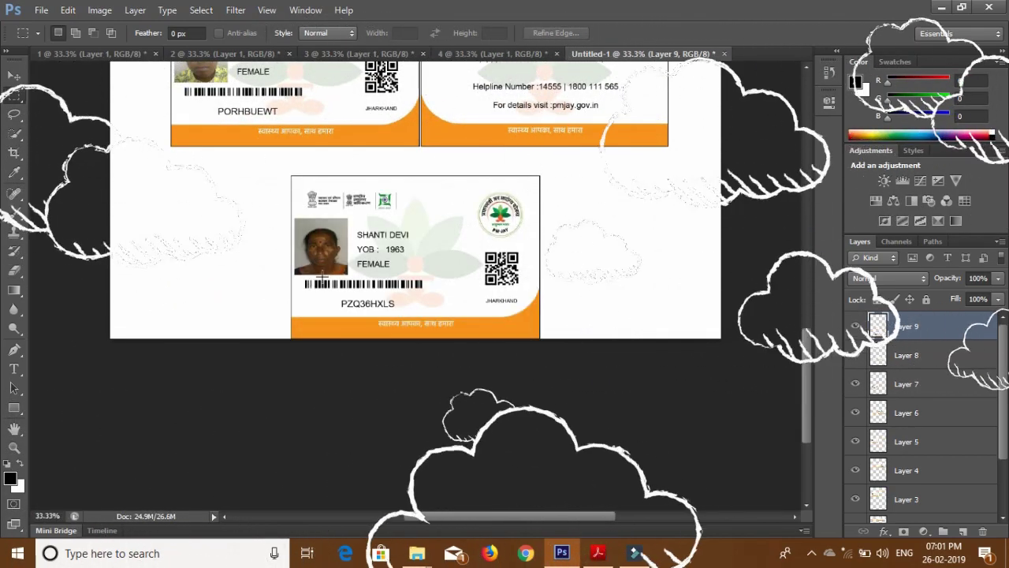
left_click(14, 76)
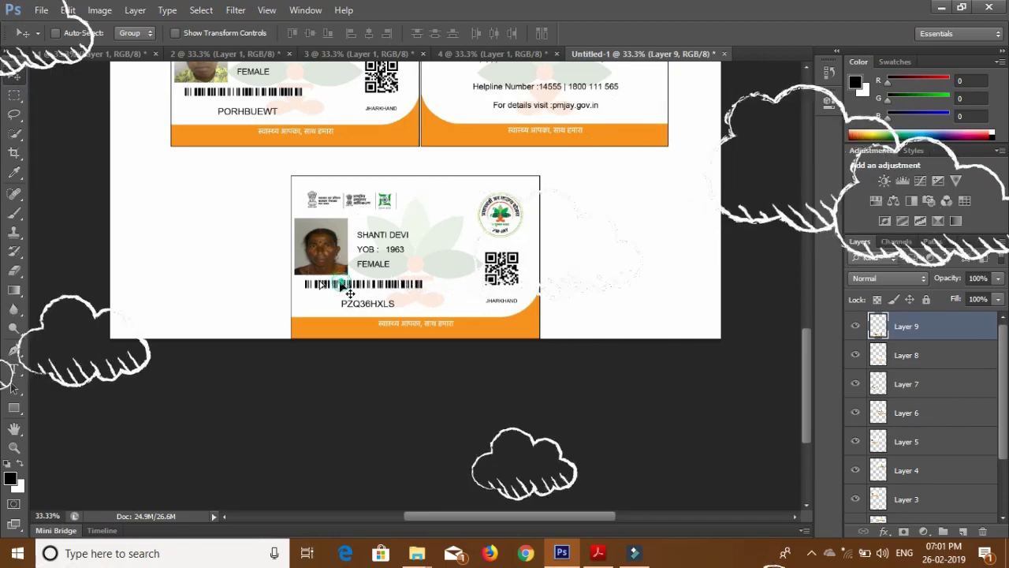
left_click_drag(350, 294, 232, 260)
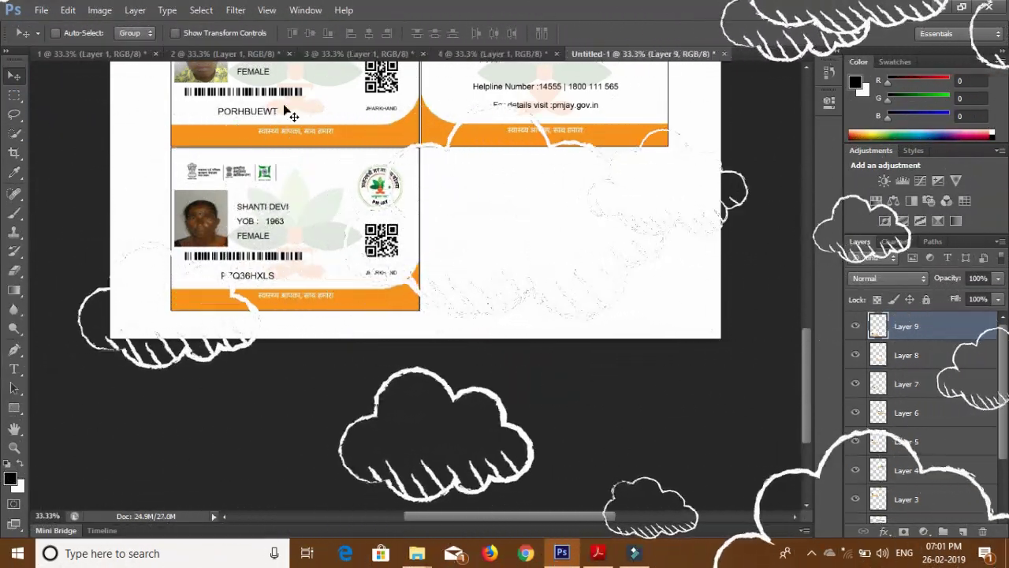
In document 3, move the card's back side fully onto the canvas and cut it out with a rectangular selection
left_click(111, 55)
left_click(253, 54)
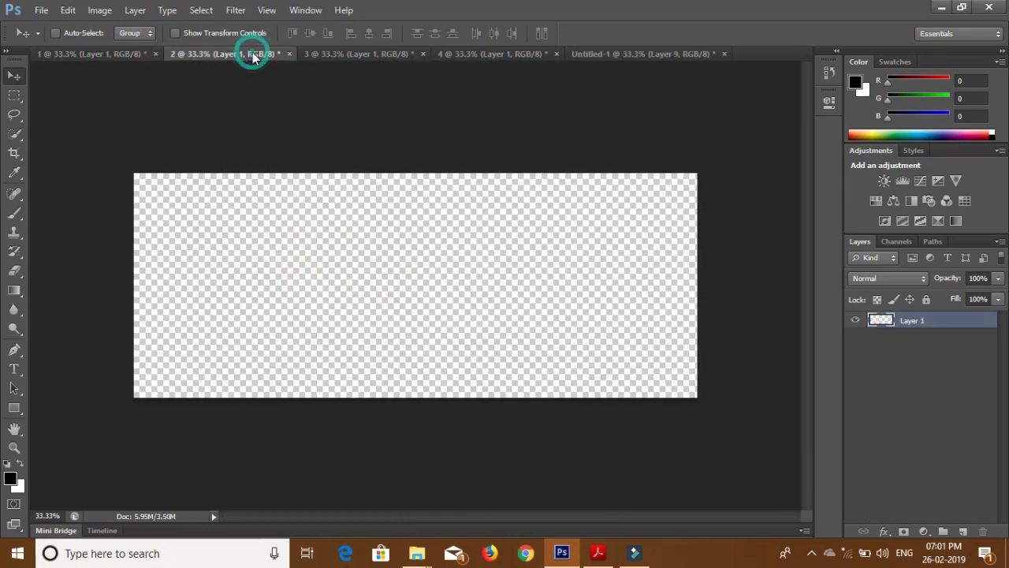
left_click(333, 53)
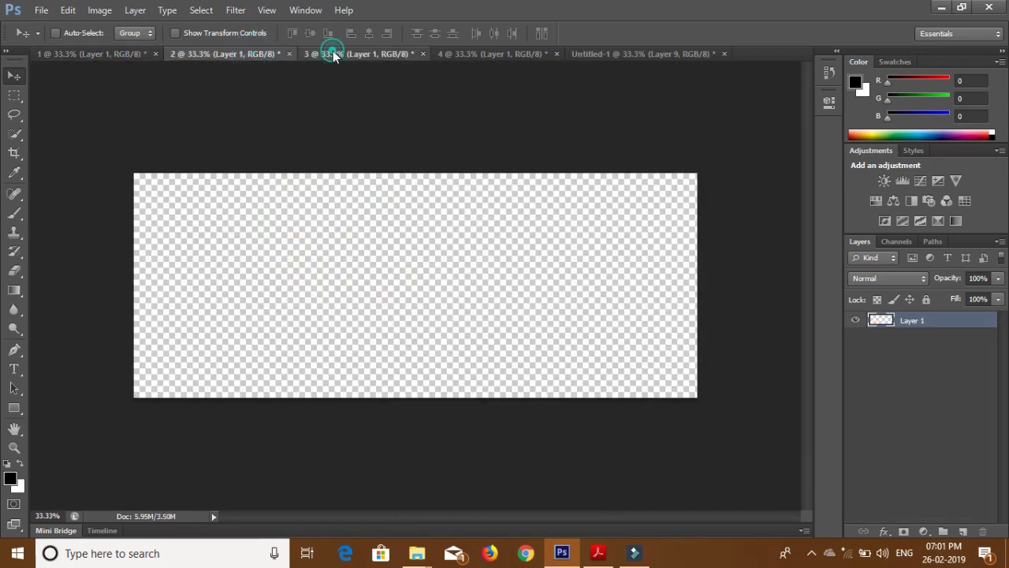
left_click_drag(619, 293, 426, 302)
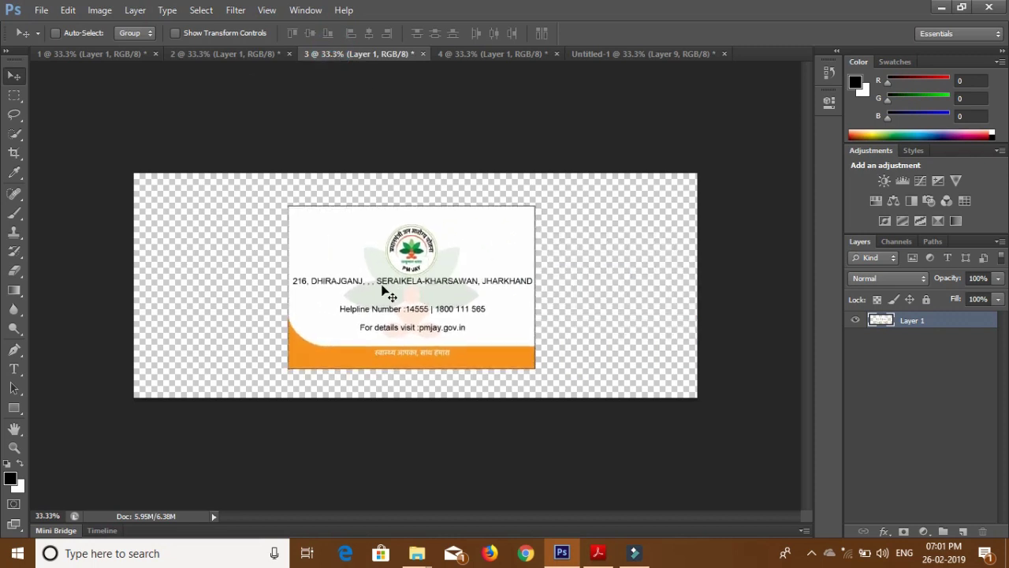
left_click(15, 98)
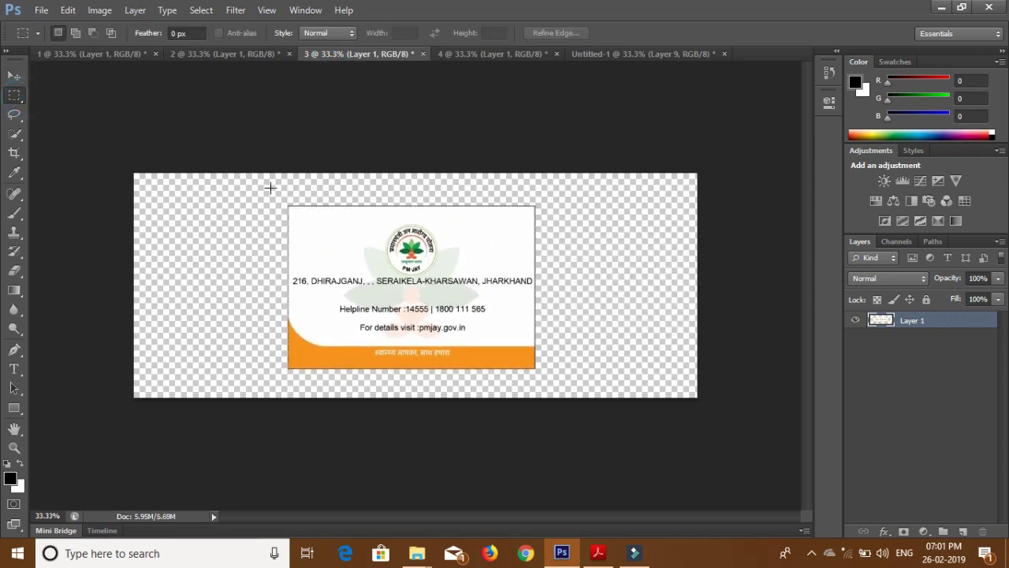
left_click_drag(270, 188, 556, 378)
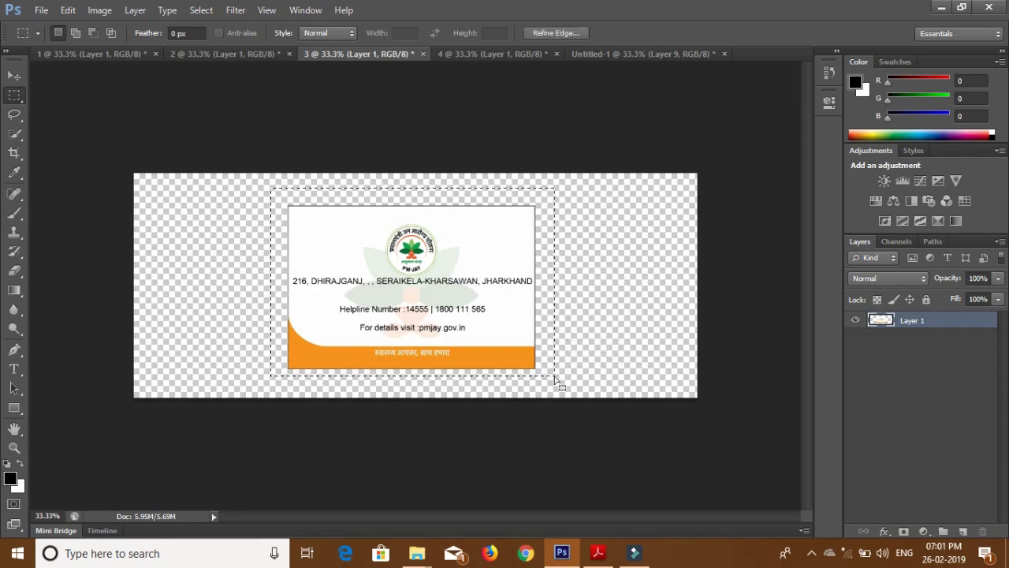
key("ctrl+x")
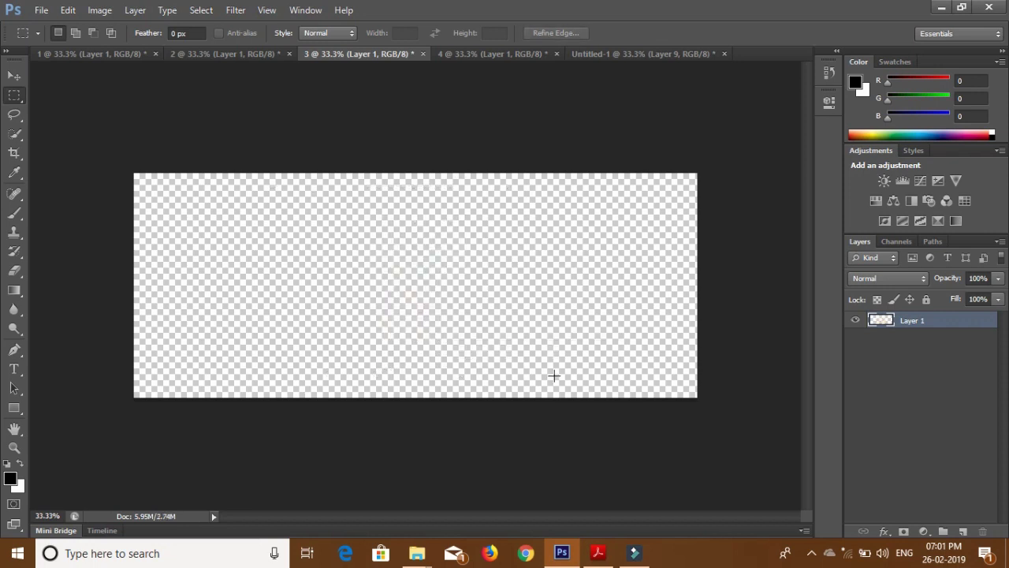
Paste document 3's card back into the A4 document and align it directly to the right of the fifth card front
left_click(643, 56)
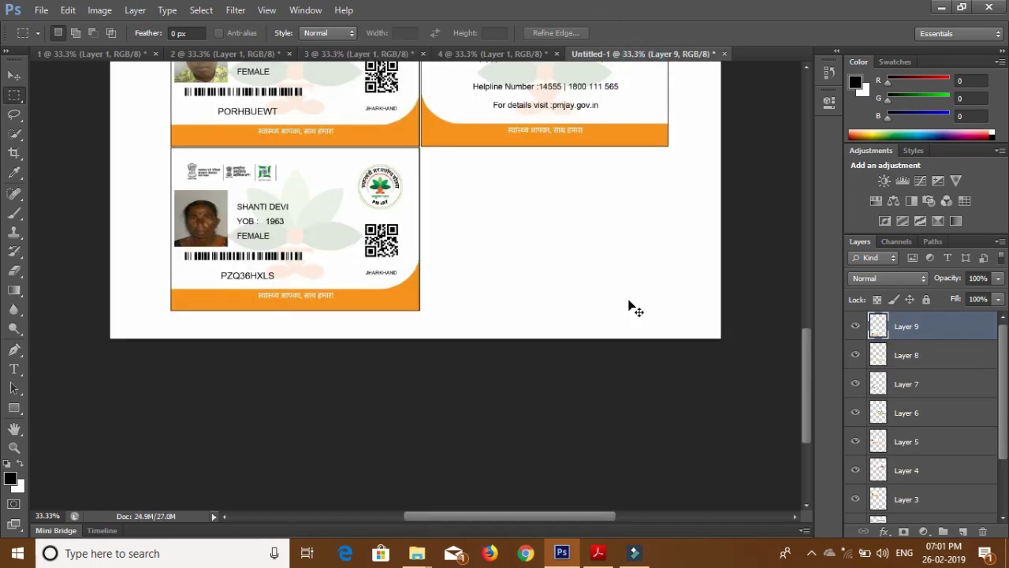
key("ctrl+v")
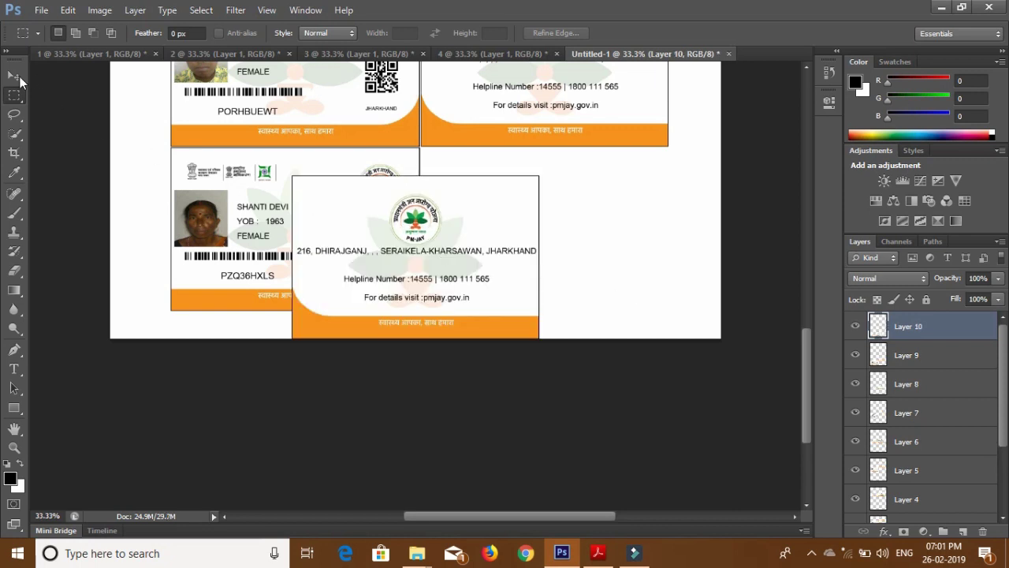
left_click(14, 75)
left_click_drag(368, 223, 502, 193)
key("Down")
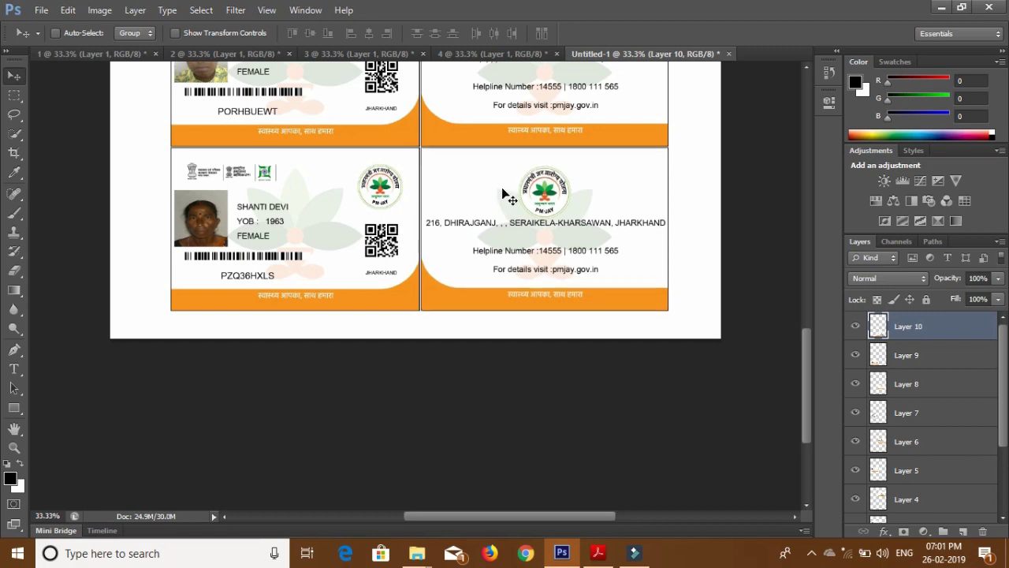
Start saving the finished A4 layout as a new file and set its format to JPEG
key("ctrl+minus")
key("ctrl+minus")
key("ctrl+minus")
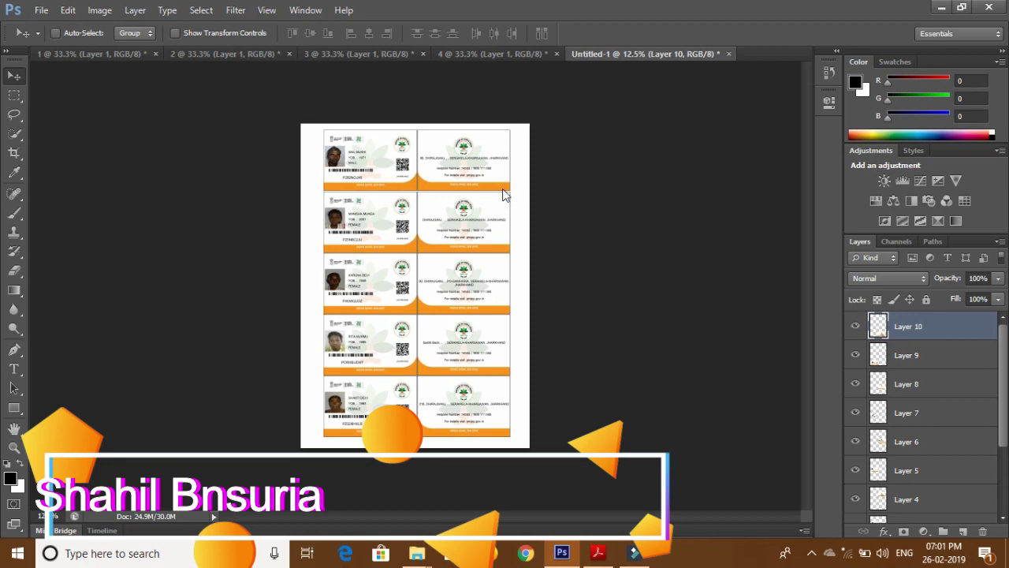
key("ctrl+shift+s")
left_click(345, 170)
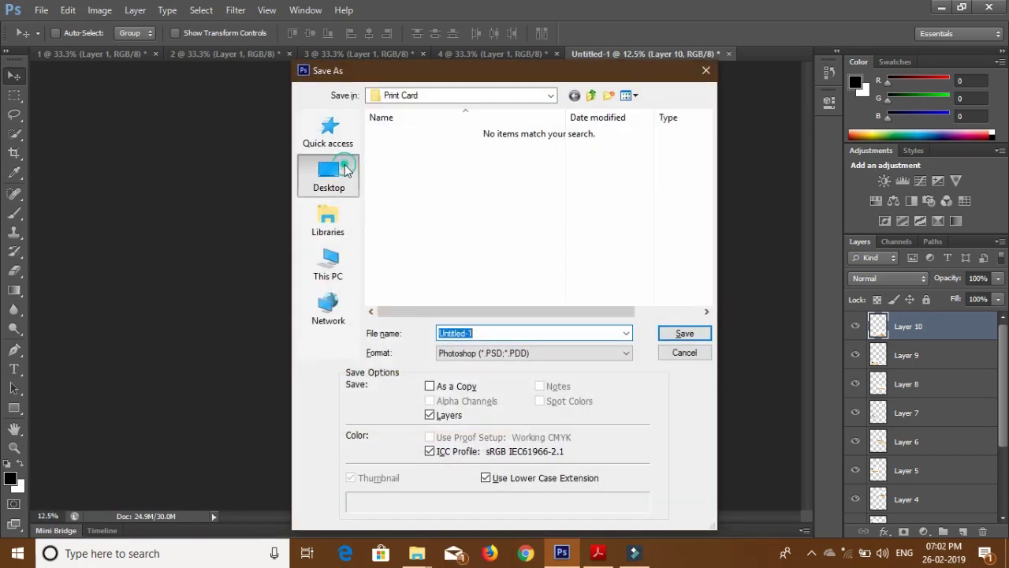
left_click(536, 355)
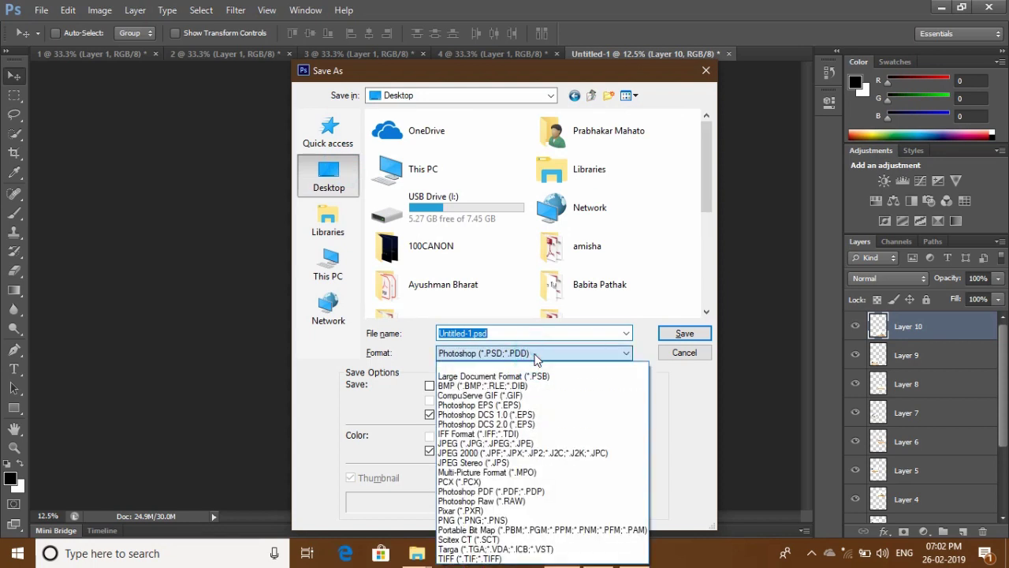
key("j")
key("Return")
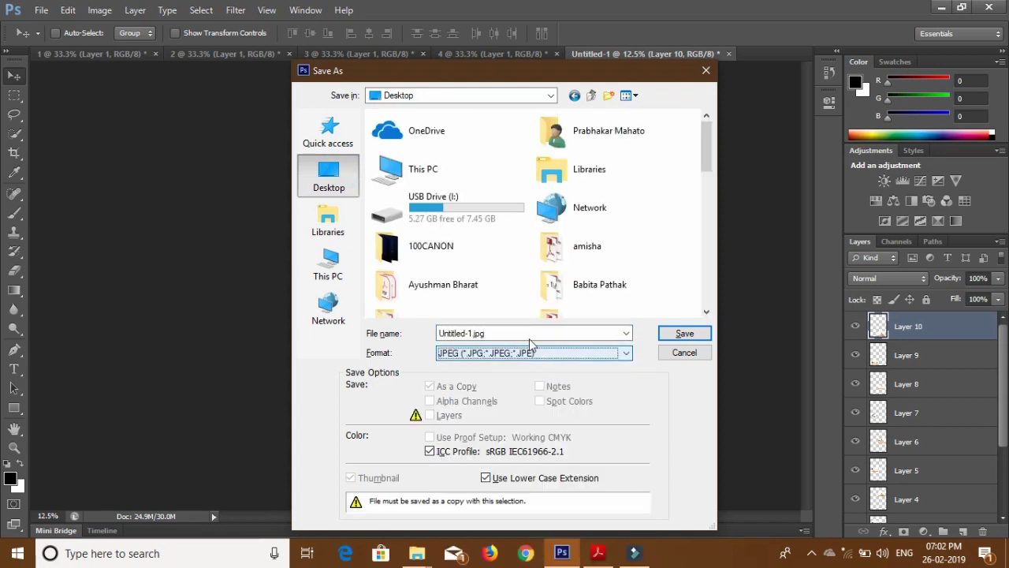
Save the JPEG as "print ready" on USB Drive (I:) with the default quality 8 and Baseline ("Standard") options
triple_click(528, 334)
key("BackSpace")
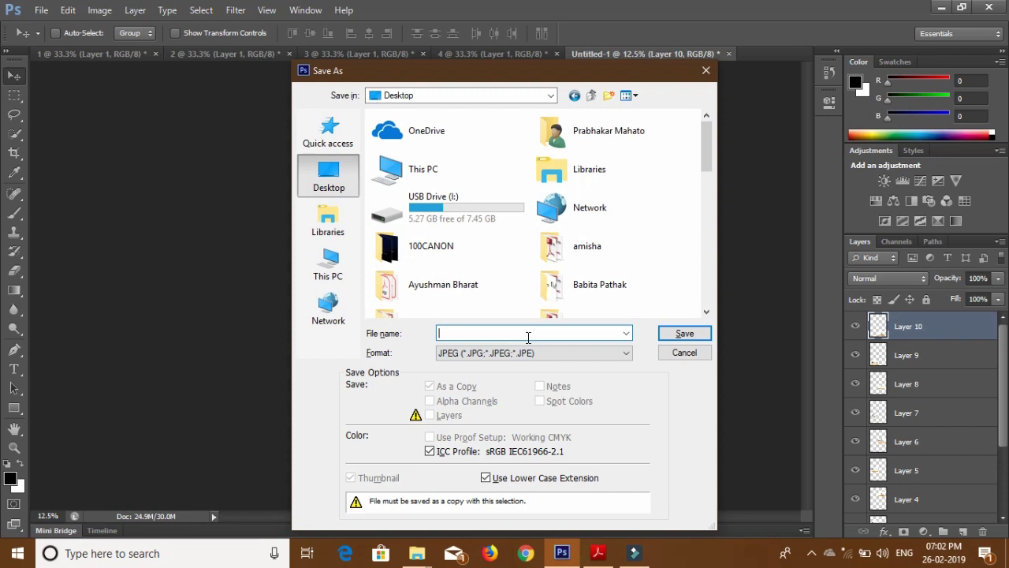
double_click(441, 207)
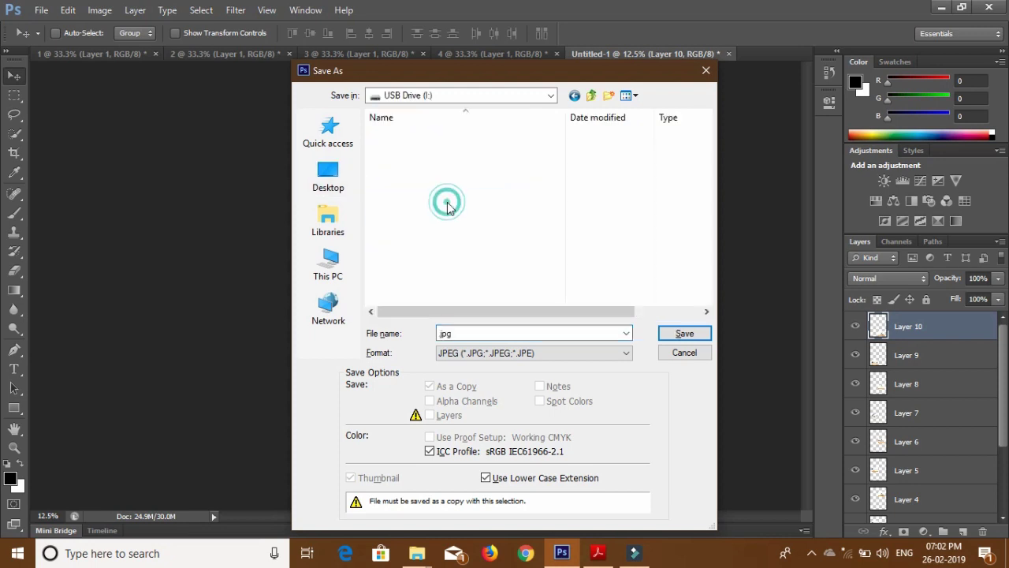
double_click(490, 333)
key("BackSpace")
type("print")
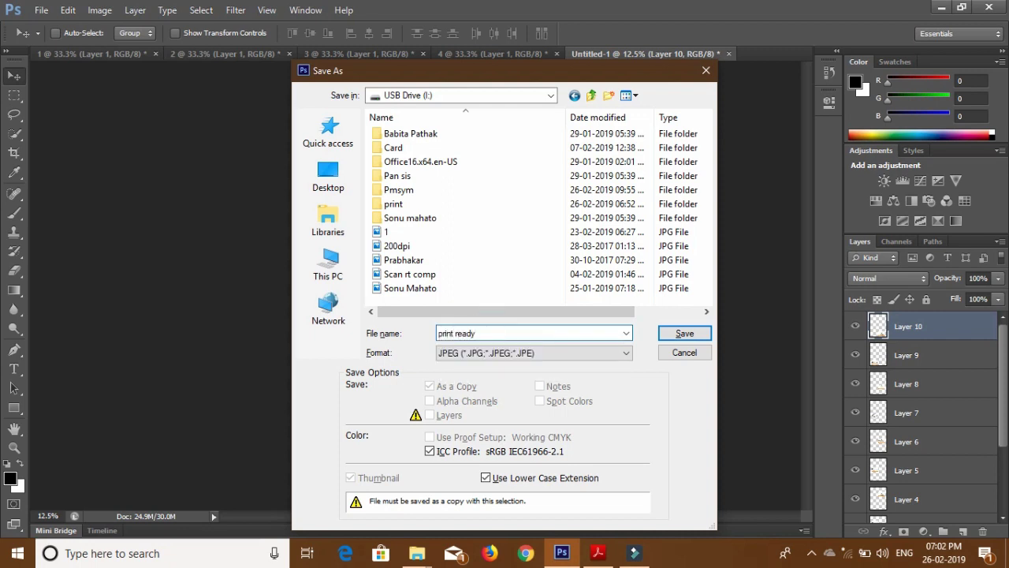
type(" ready")
key("Return")
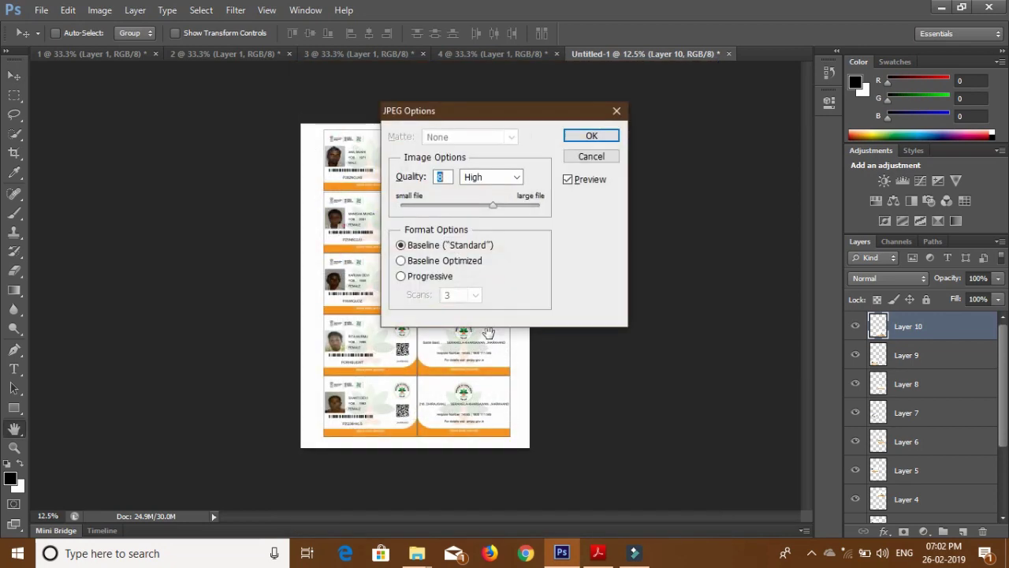
key("Return")
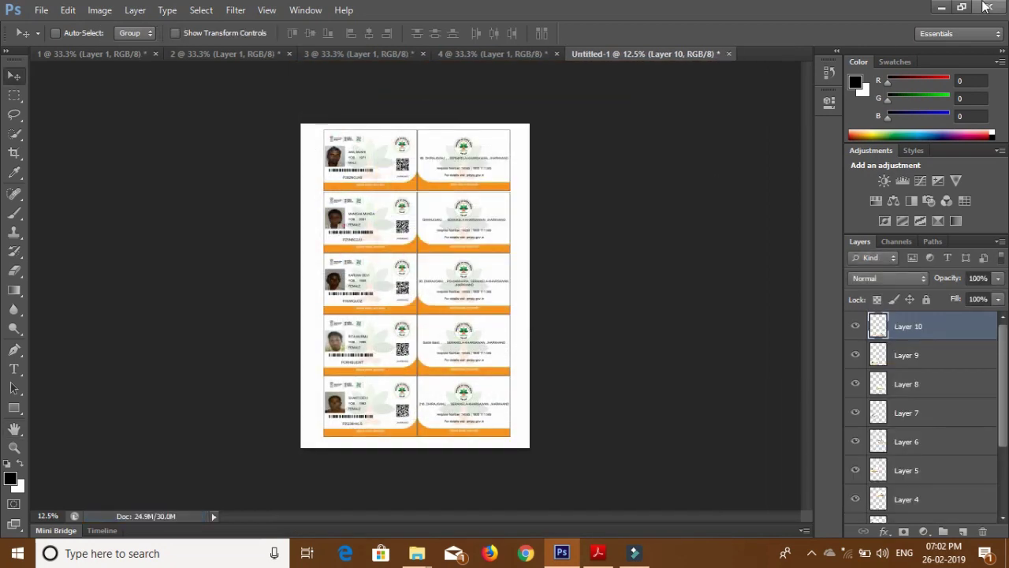
Minimize Photoshop, then close the 1.pdf viewer and the print folder window
left_click(940, 7)
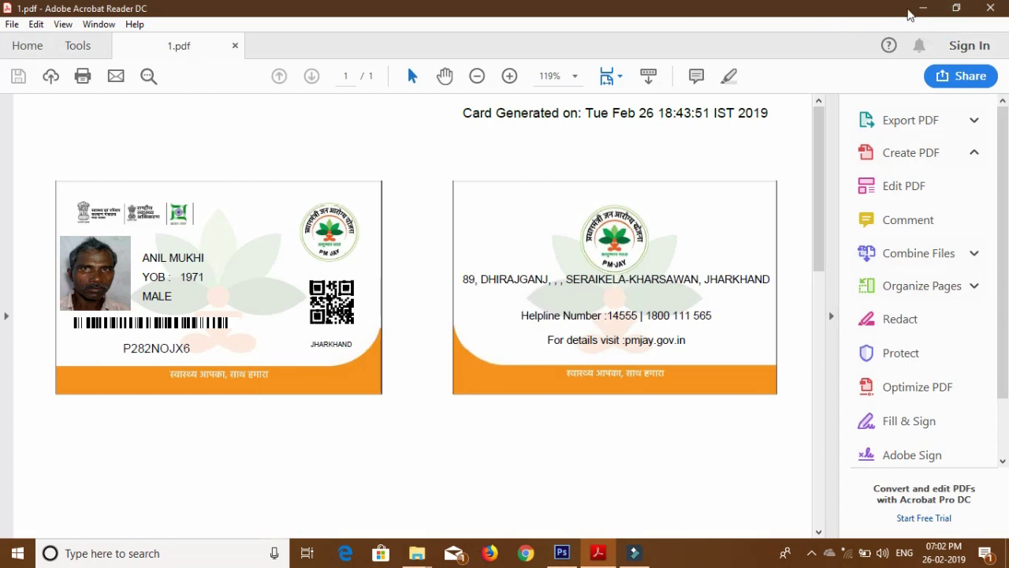
left_click(990, 8)
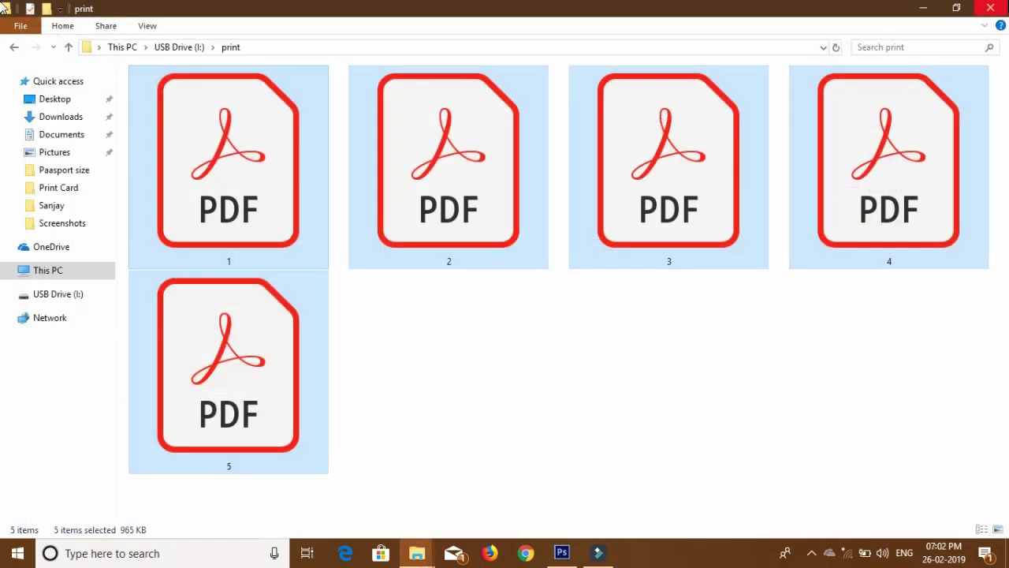
left_click(990, 8)
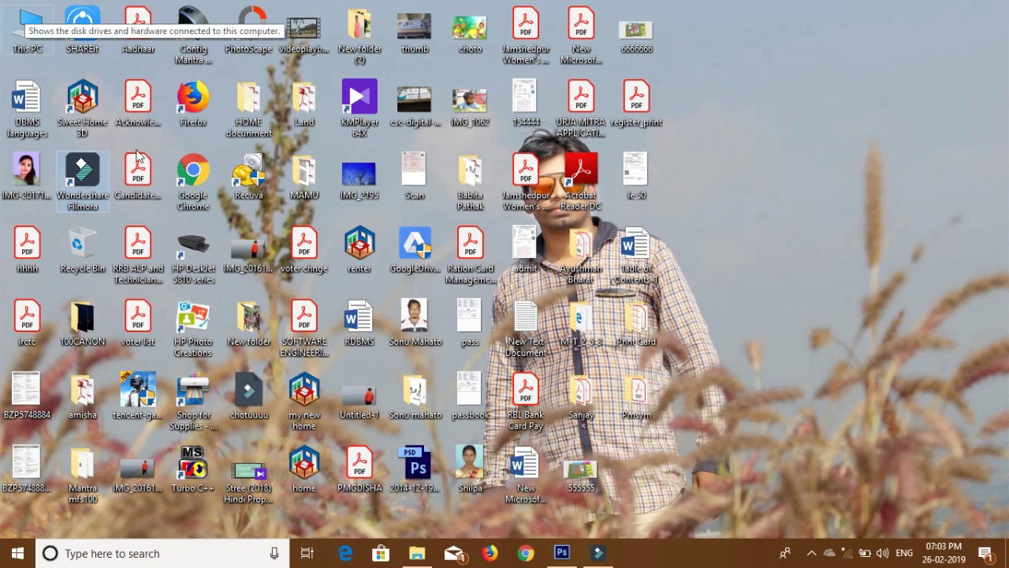
left_click(601, 553)
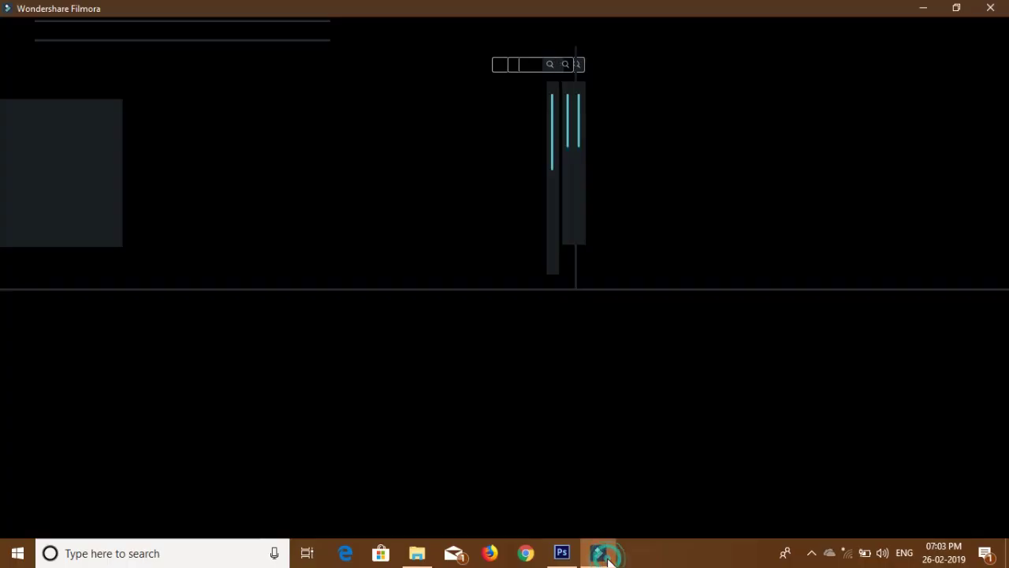
left_click(811, 552)
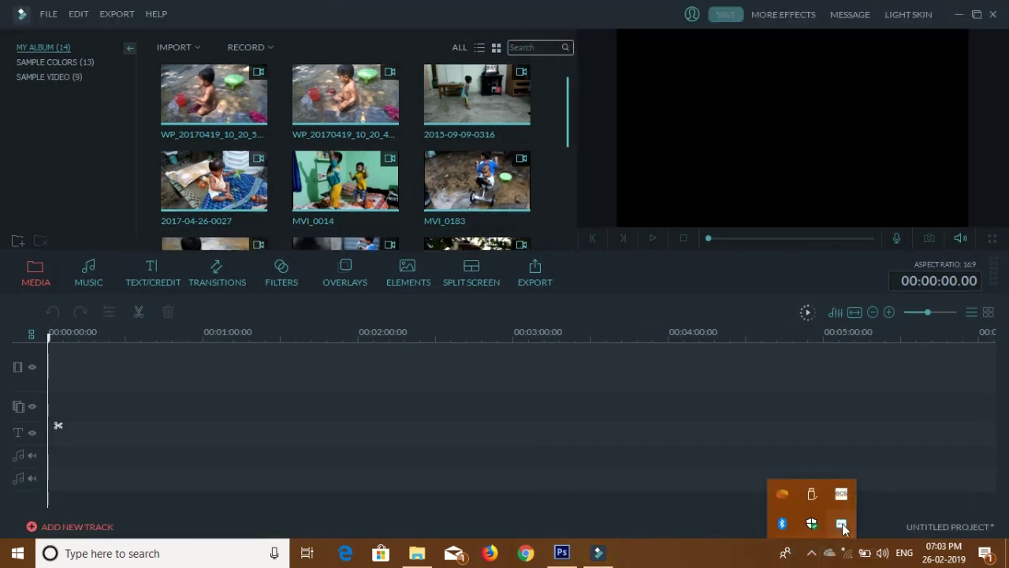
right_click(842, 526)
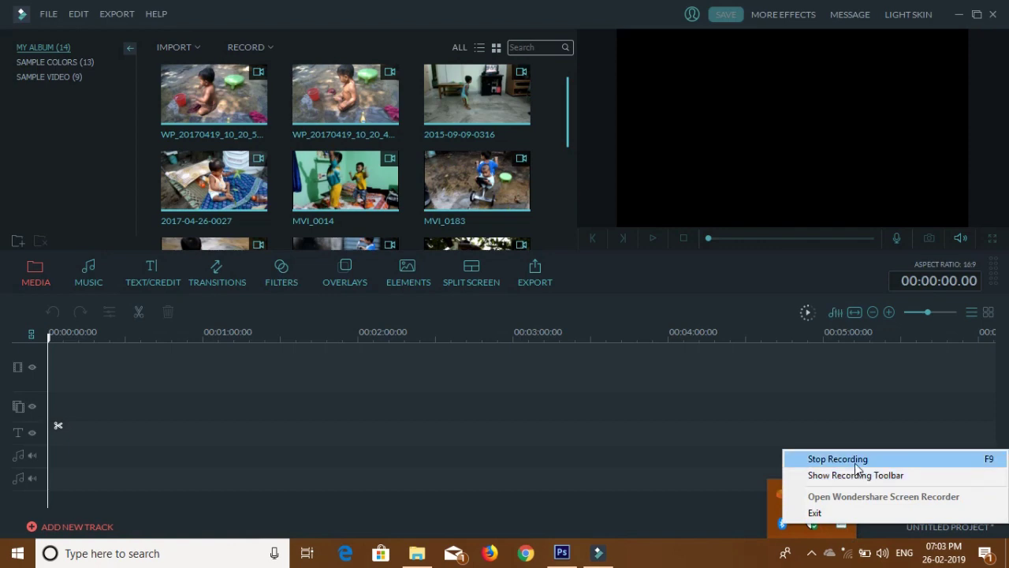